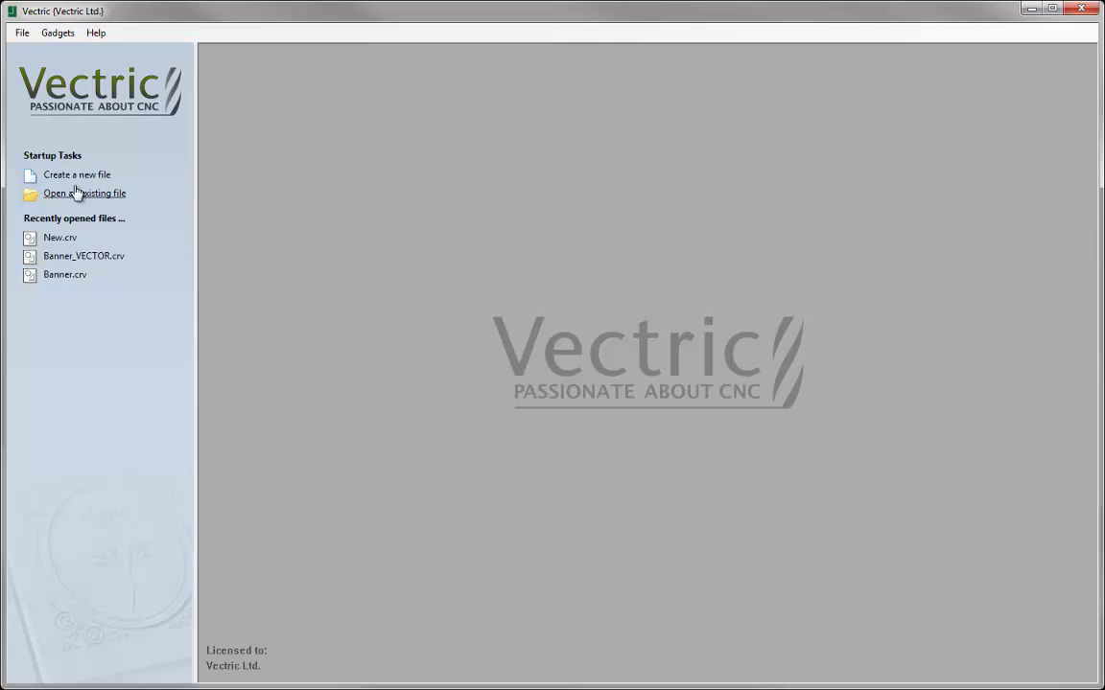
Step: Create a new job 12 inches wide and 5 inches high, with a material thickness of 0.5 inches
{"action": "left_click", "coordinate": [77, 176]}
{"action": "double_click", "coordinate": [130, 112]}
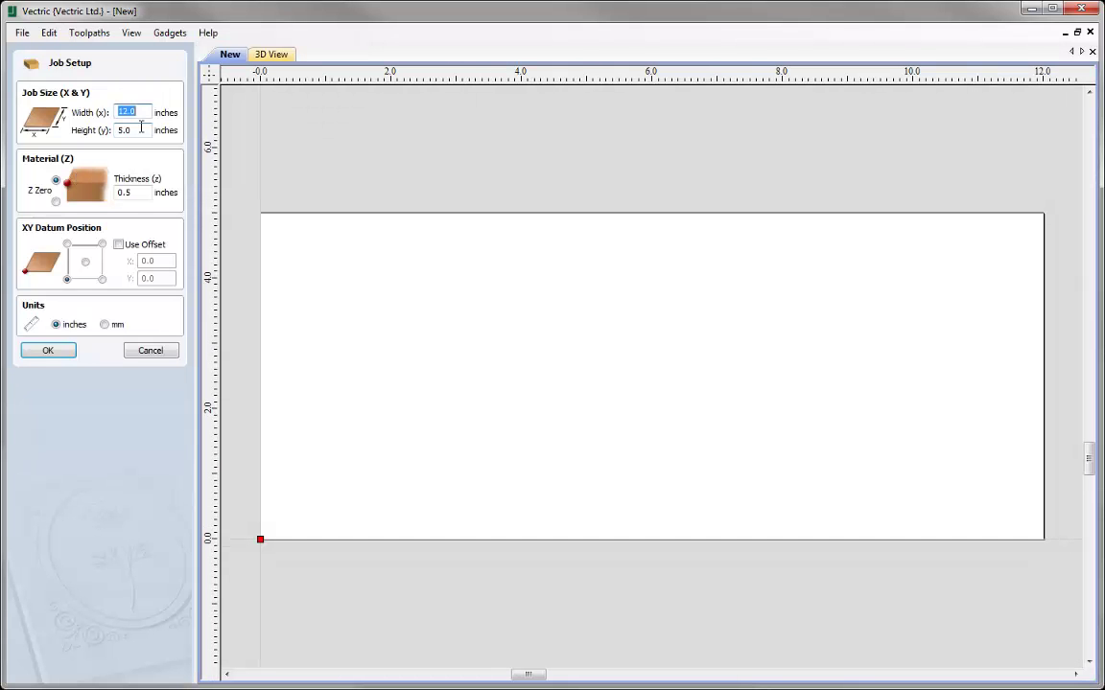
{"action": "type", "text": "12"}
{"action": "key", "text": "Tab"}
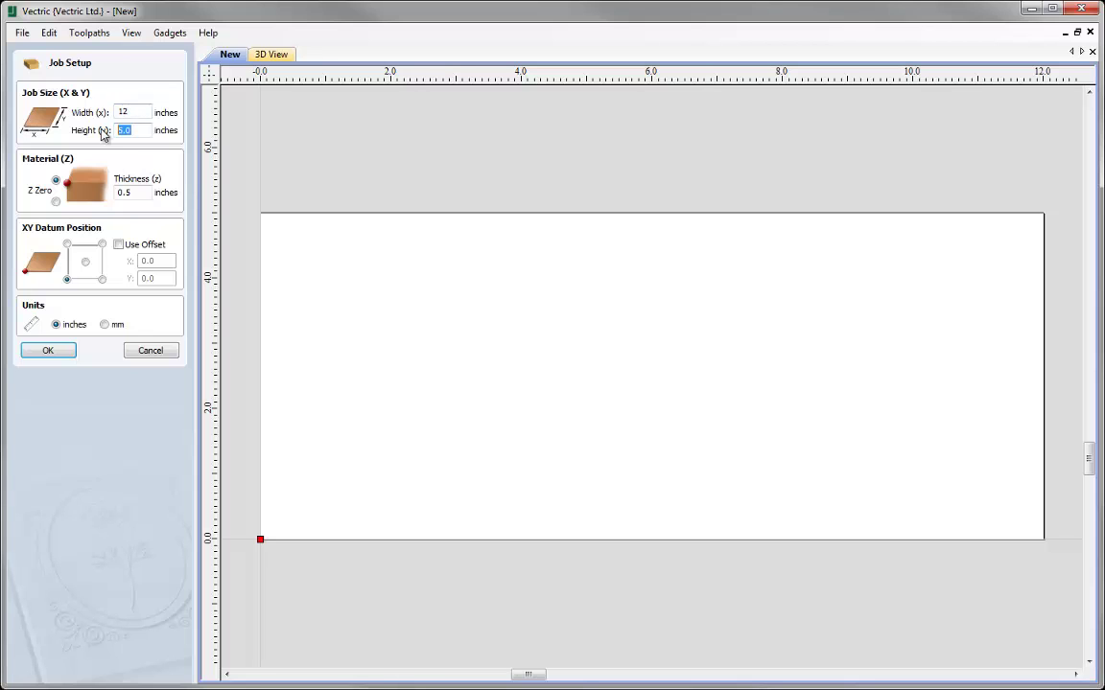
{"action": "type", "text": "5"}
{"action": "double_click", "coordinate": [123, 192]}
{"action": "type", "text": "0.5"}
{"action": "left_click", "coordinate": [48, 351]}
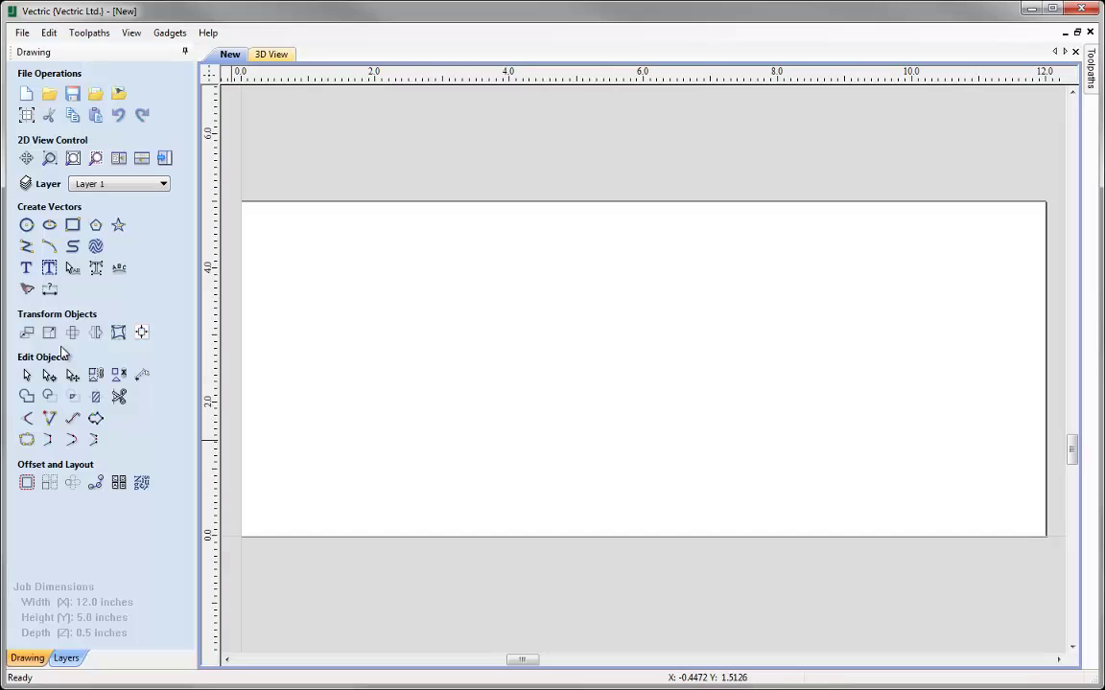
Step: Draw a trial arc through three points, about 6.9 inches wide and 0.9 inches high, and delete it
{"action": "left_click", "coordinate": [49, 250]}
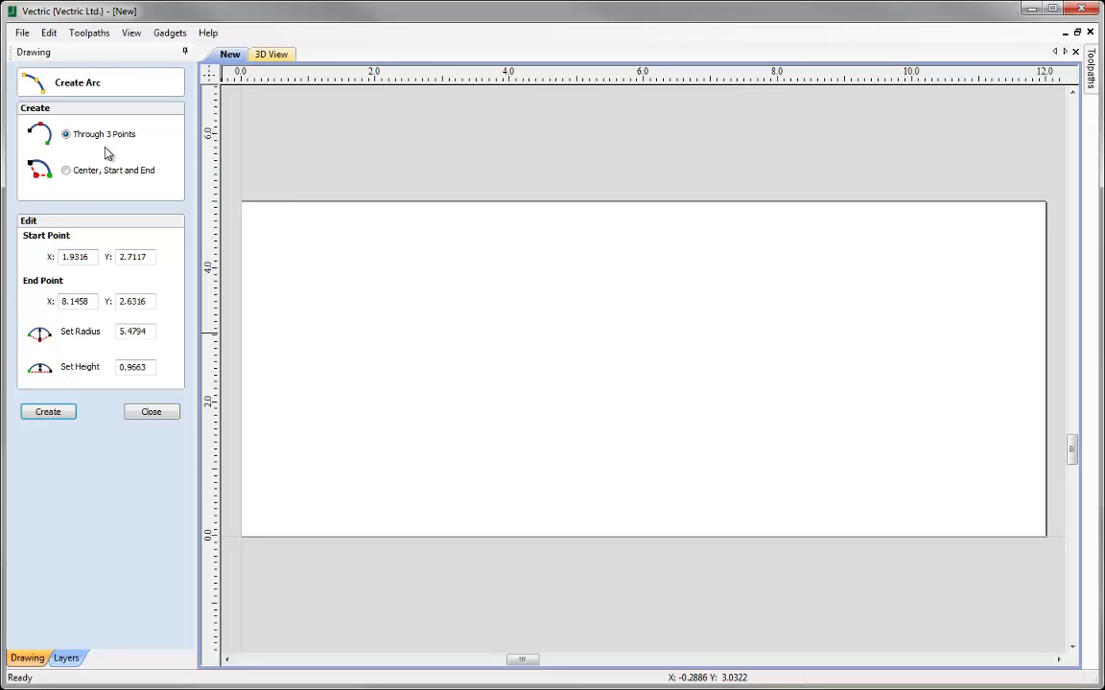
{"action": "left_click", "coordinate": [342, 358]}
{"action": "left_click", "coordinate": [804, 354]}
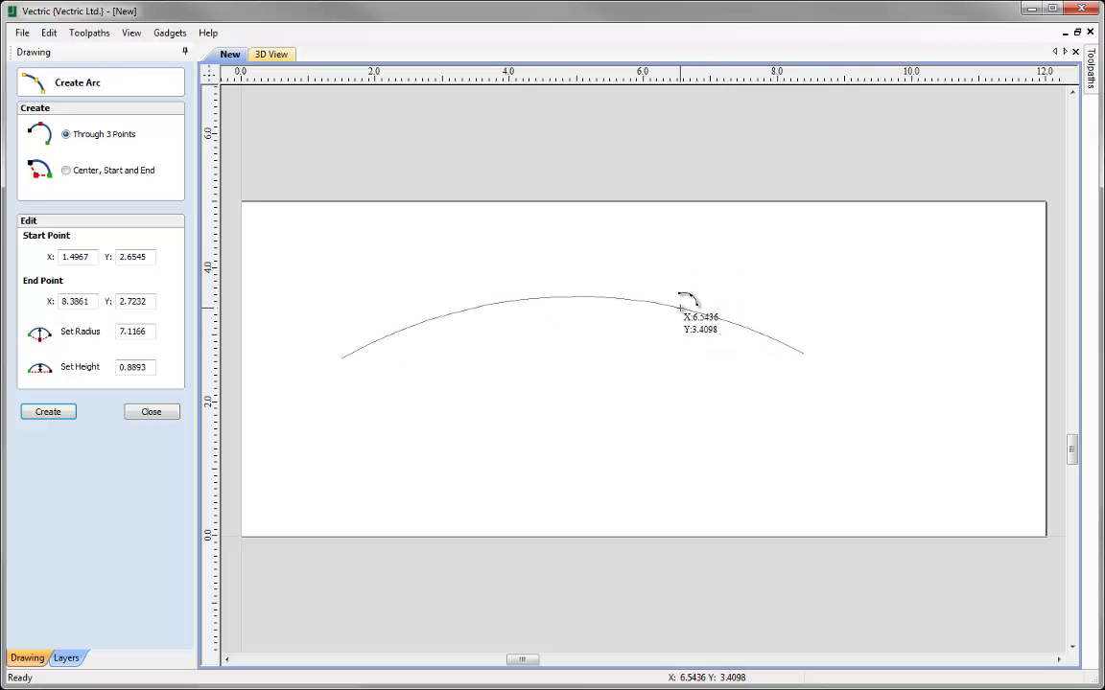
{"action": "left_click", "coordinate": [680, 307]}
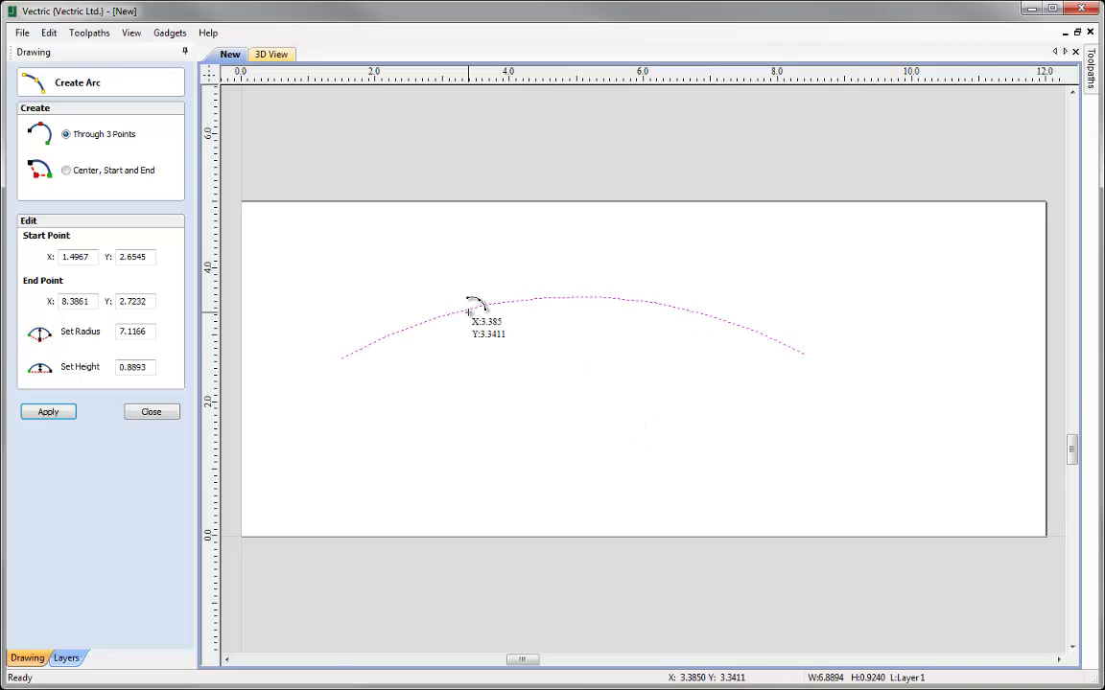
{"action": "key", "text": "Delete"}
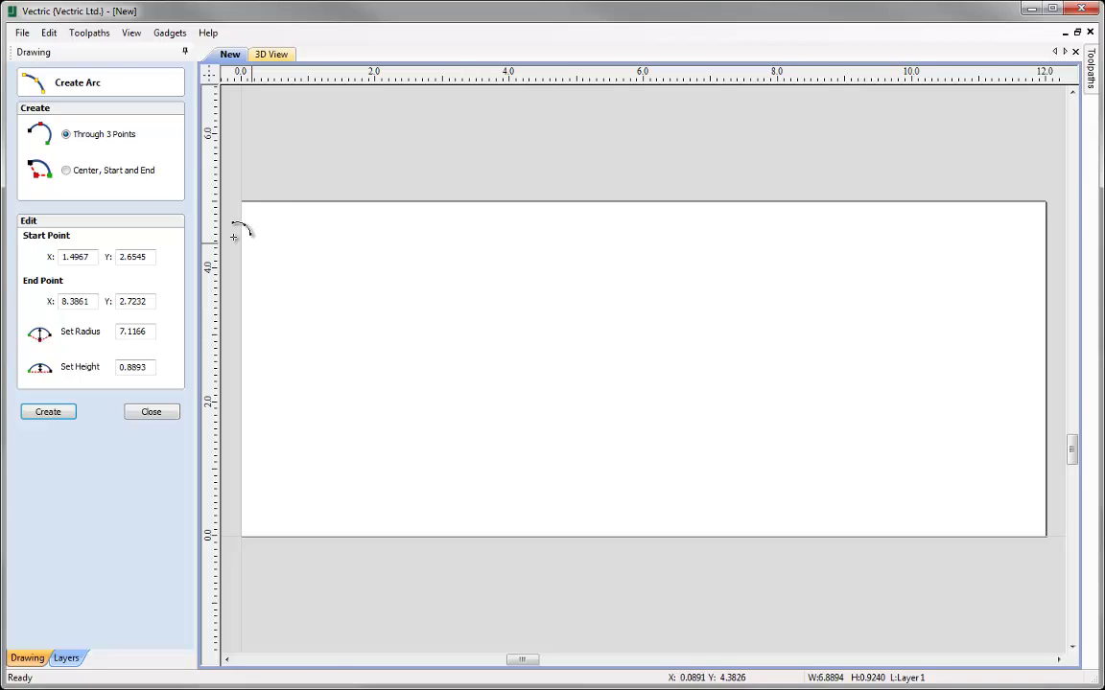
Step: Draw a trial arc by center, start and end with a radius of about 1.1 inches, and delete it
{"action": "left_click", "coordinate": [67, 172]}
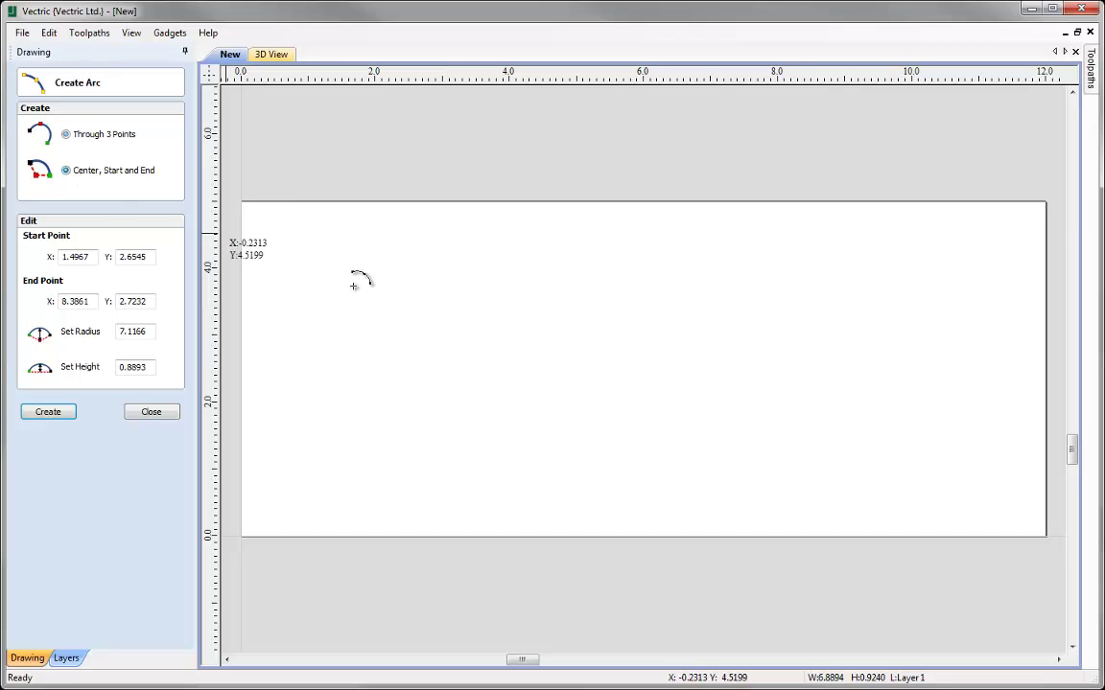
{"action": "left_click", "coordinate": [549, 379]}
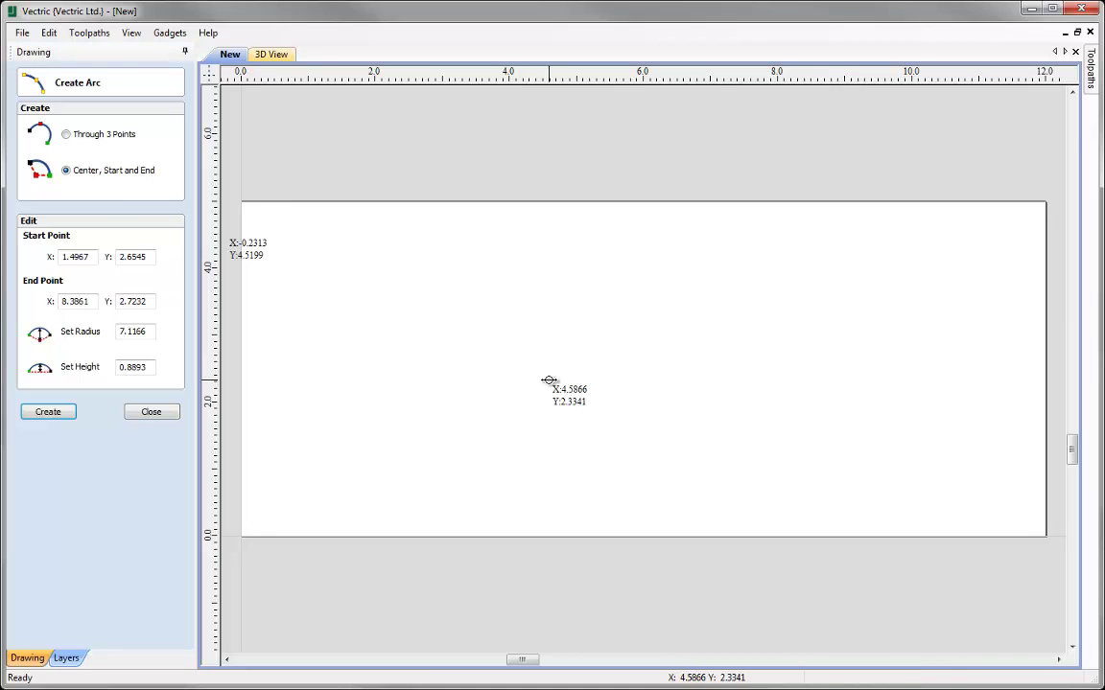
{"action": "left_click", "coordinate": [622, 381]}
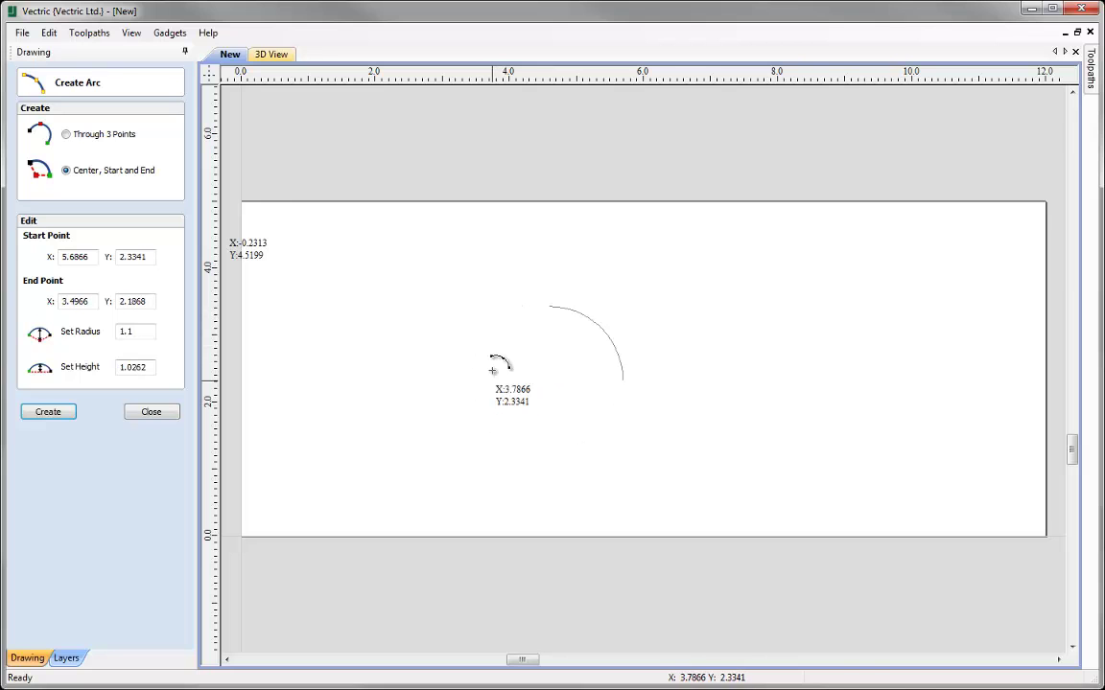
{"action": "left_click", "coordinate": [485, 343]}
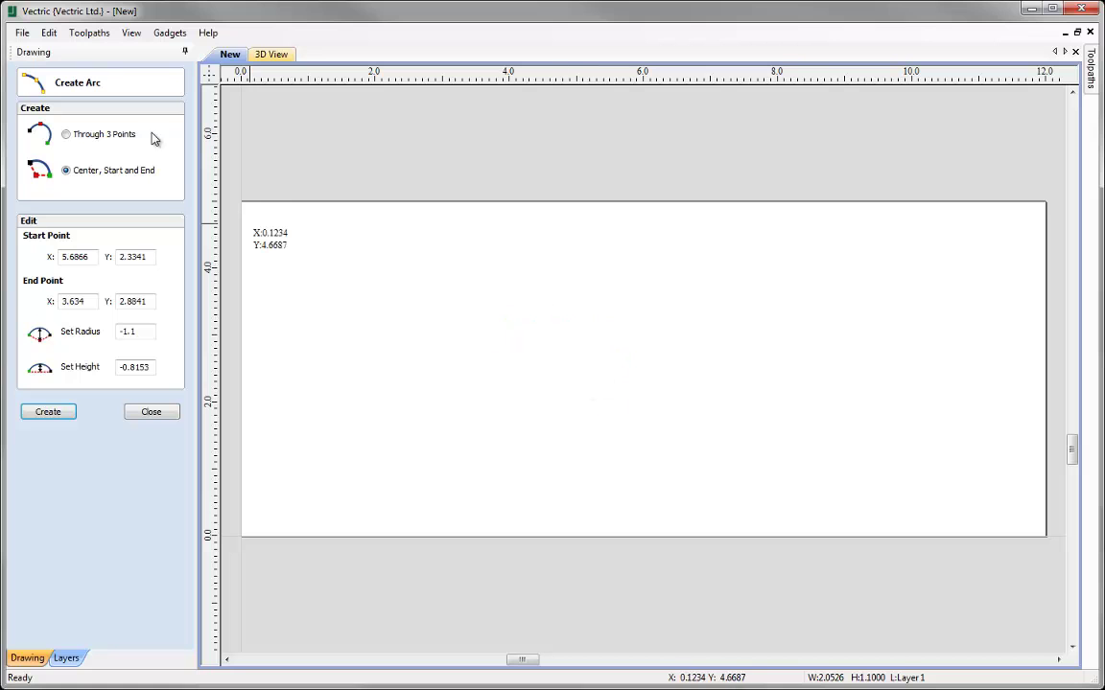
Step: Draw an arc through three points across the sheet, about 8.1 inches wide and 0.85 inches high, bulging upward
{"action": "left_click", "coordinate": [105, 139]}
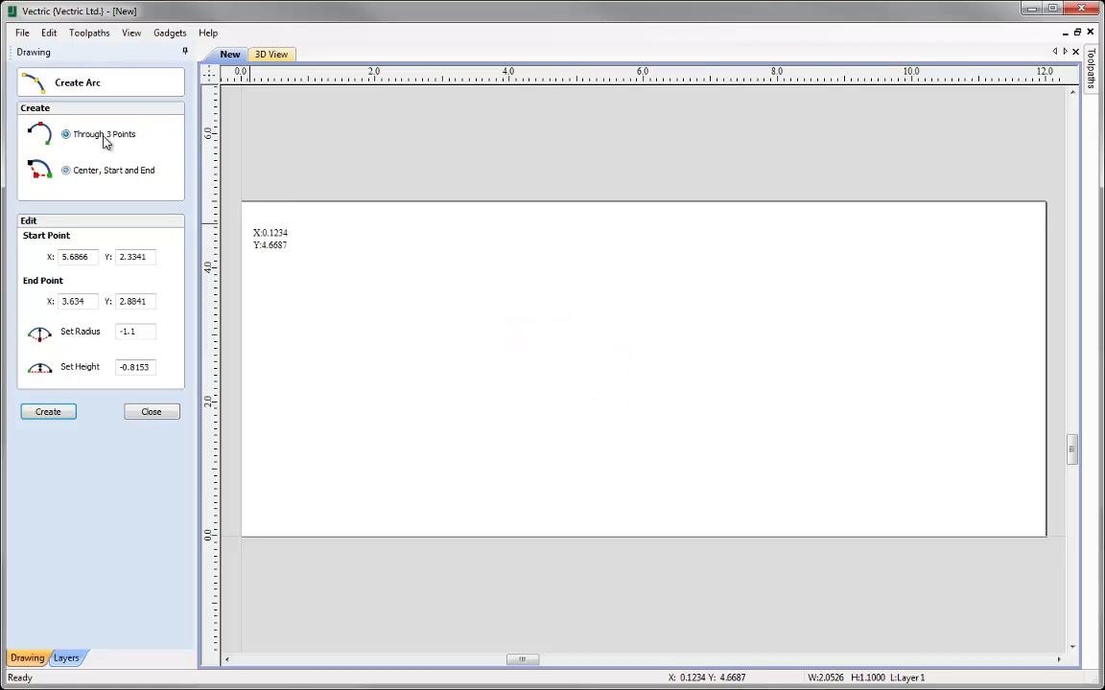
{"action": "left_click", "coordinate": [323, 349]}
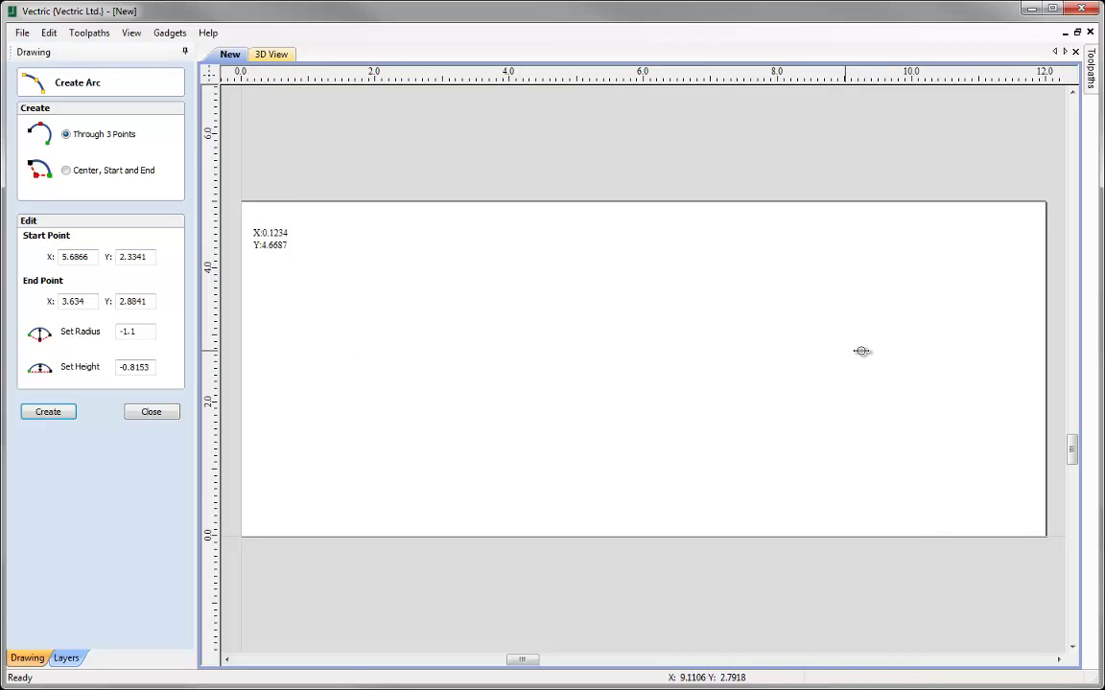
{"action": "left_click", "coordinate": [865, 348]}
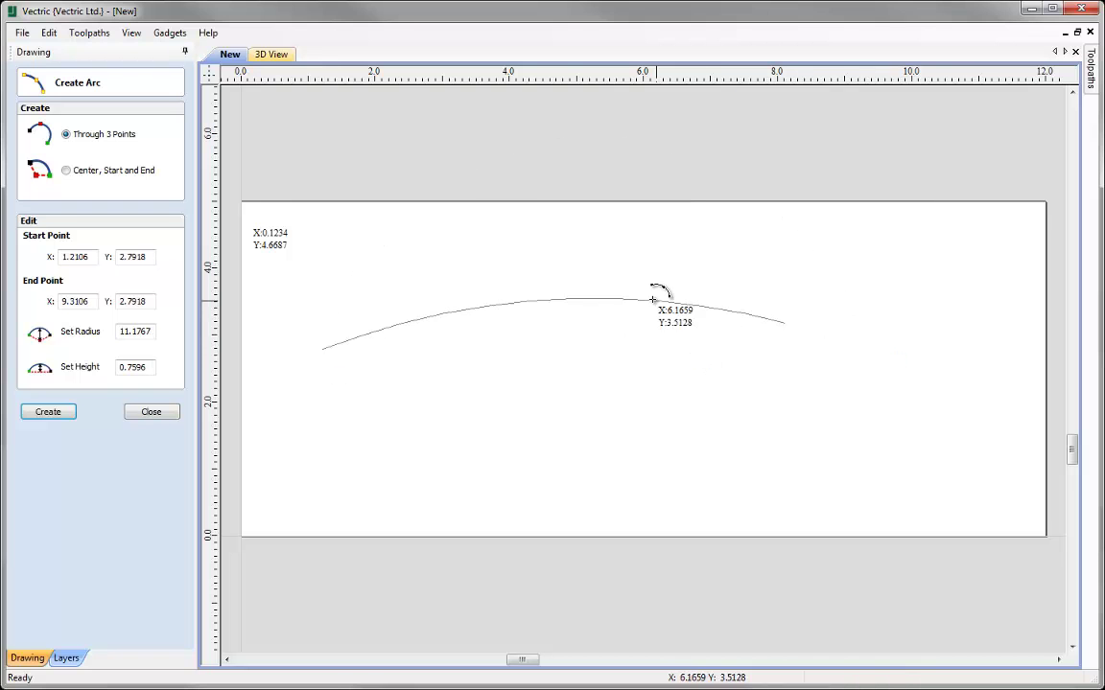
{"action": "left_click", "coordinate": [652, 293]}
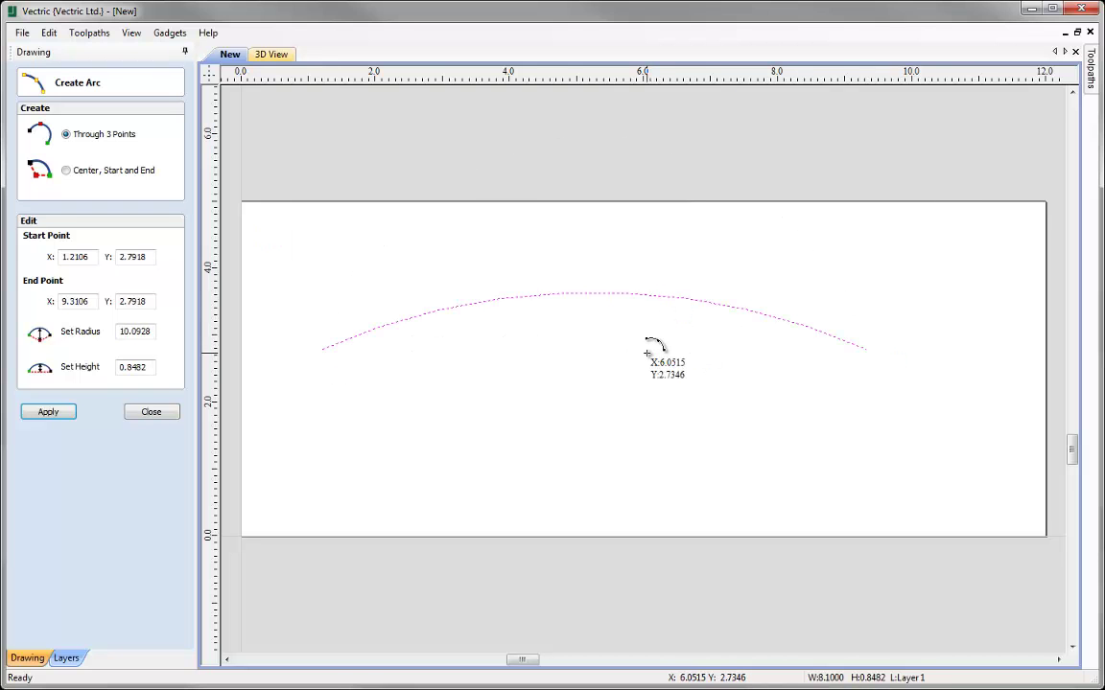
Step: Set the arc's start point to X 1, Y 3.5 and its end point to X 11, Y 3.5
{"action": "double_click", "coordinate": [81, 257]}
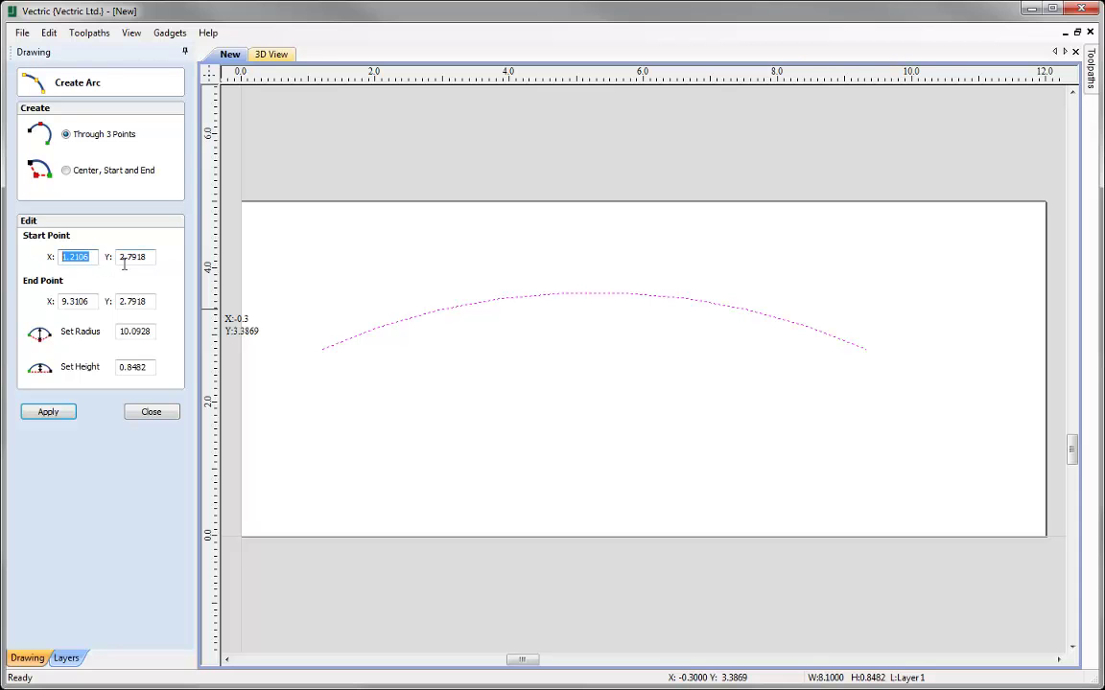
{"action": "type", "text": "1"}
{"action": "double_click", "coordinate": [140, 265]}
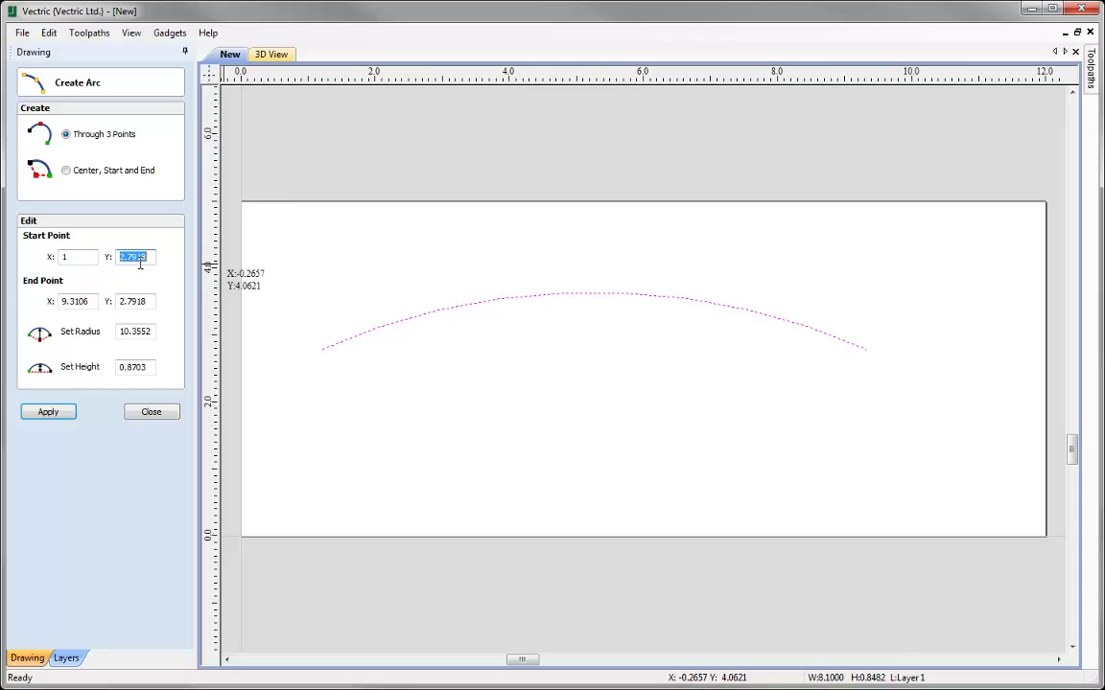
{"action": "type", "text": "3.5"}
{"action": "left_click_drag", "start_coordinate": [96, 300], "coordinate": [47, 304]}
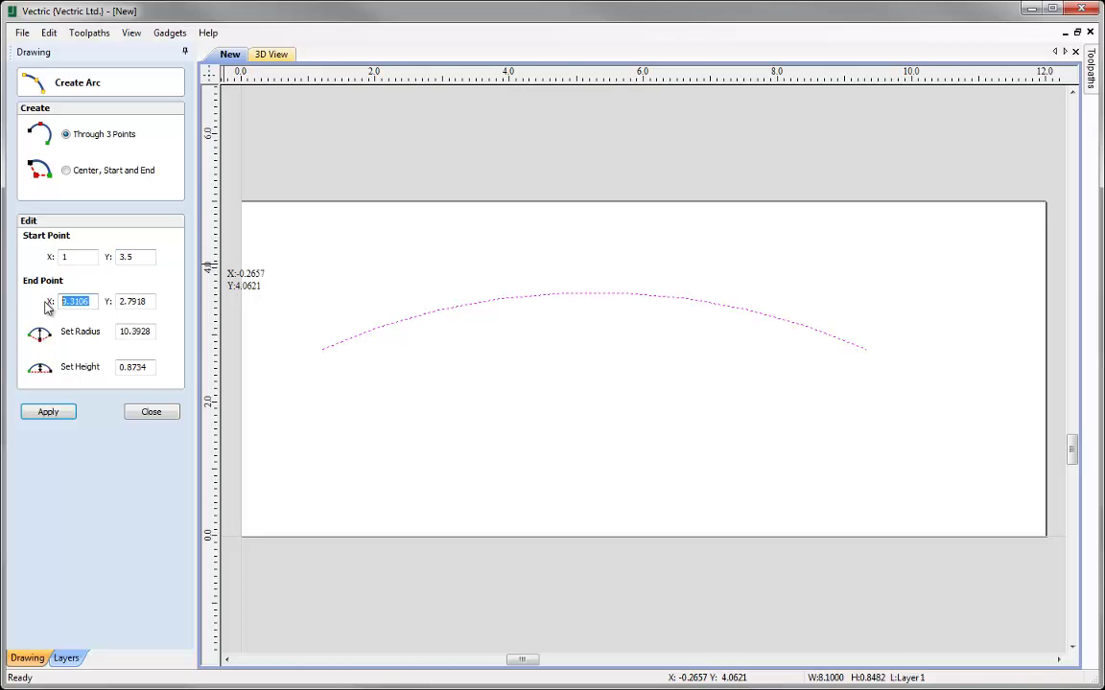
{"action": "type", "text": "11"}
{"action": "double_click", "coordinate": [146, 301]}
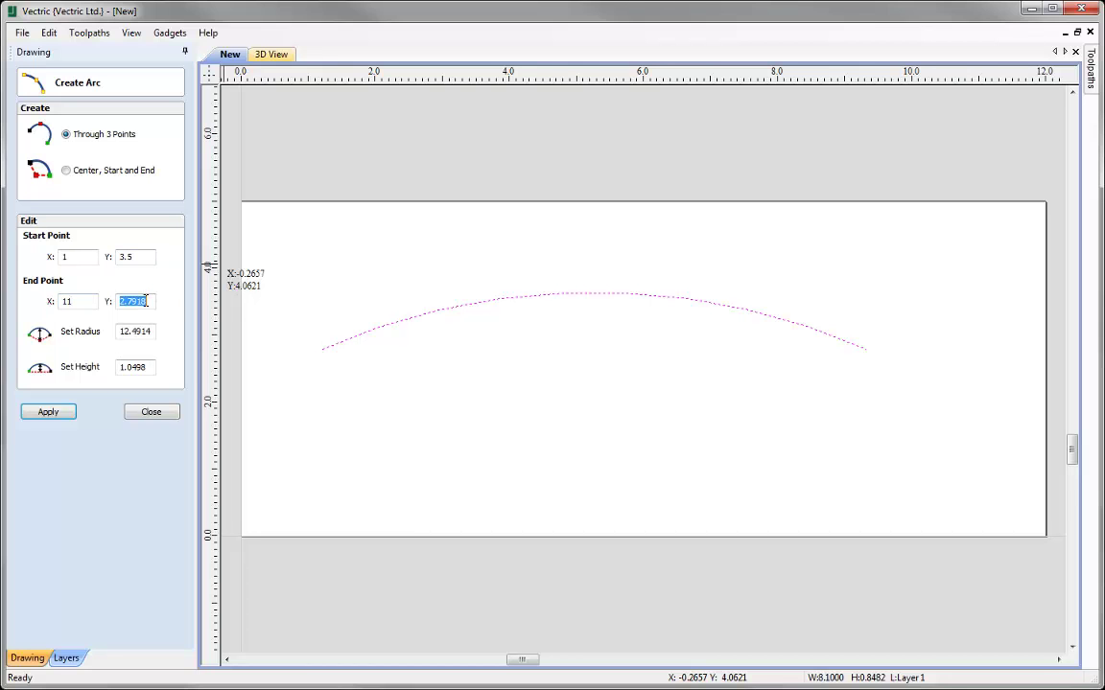
{"action": "type", "text": "3.5"}
Step: Set the arc's height to 0.75 inches, apply the arc edits and finish arc creation
{"action": "left_click_drag", "start_coordinate": [147, 369], "coordinate": [92, 374]}
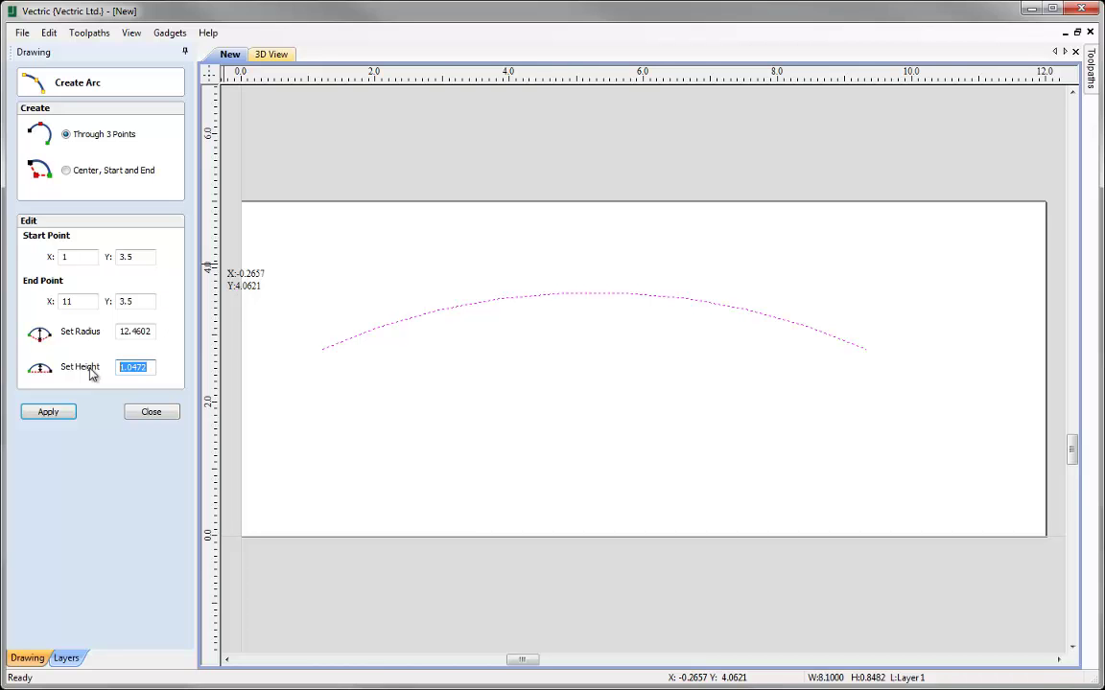
{"action": "type", "text": "0.75"}
{"action": "left_click", "coordinate": [58, 416]}
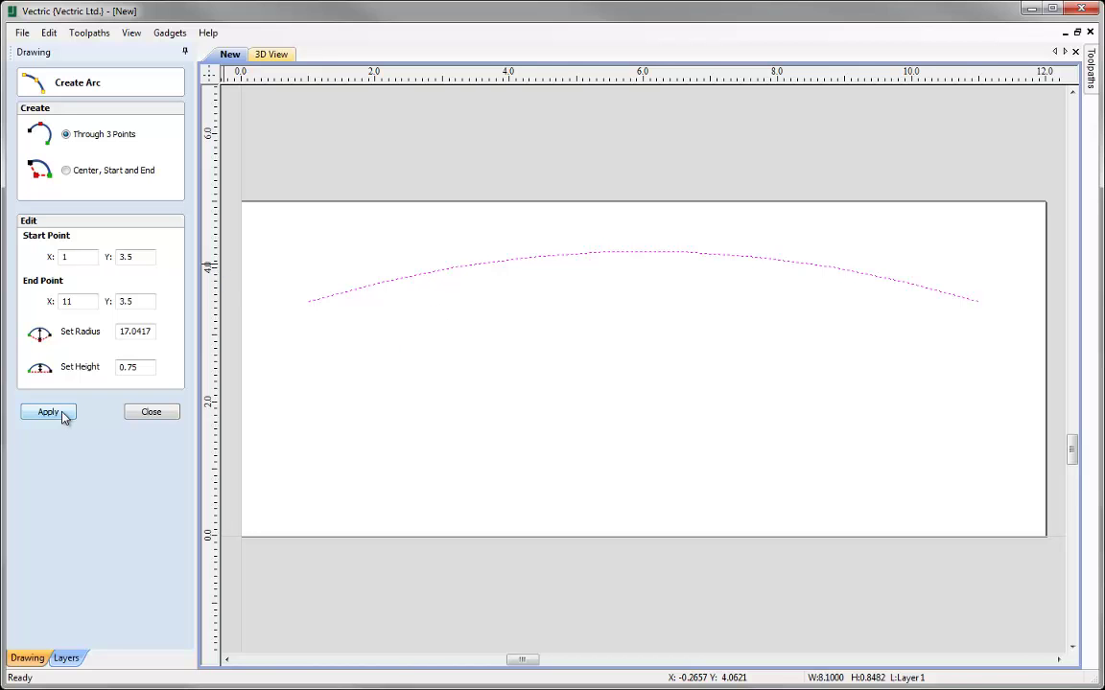
{"action": "left_click", "coordinate": [146, 413]}
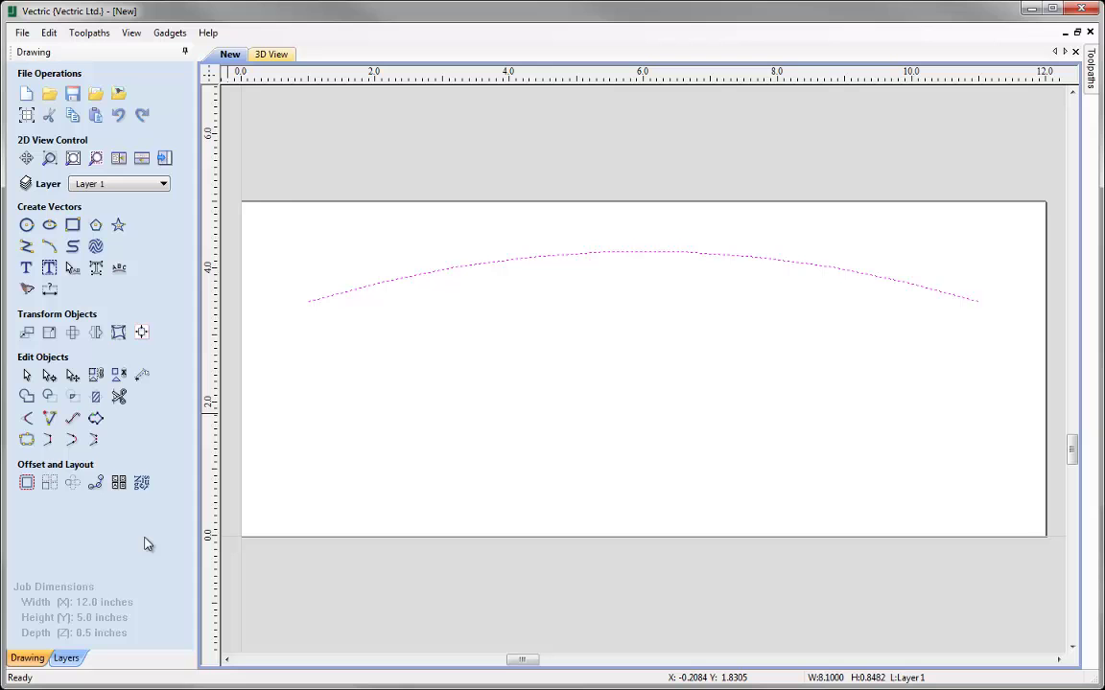
Step: Offset the arc Outwards / Right by 3.0 inches, keeping the original
{"action": "left_click", "coordinate": [26, 484]}
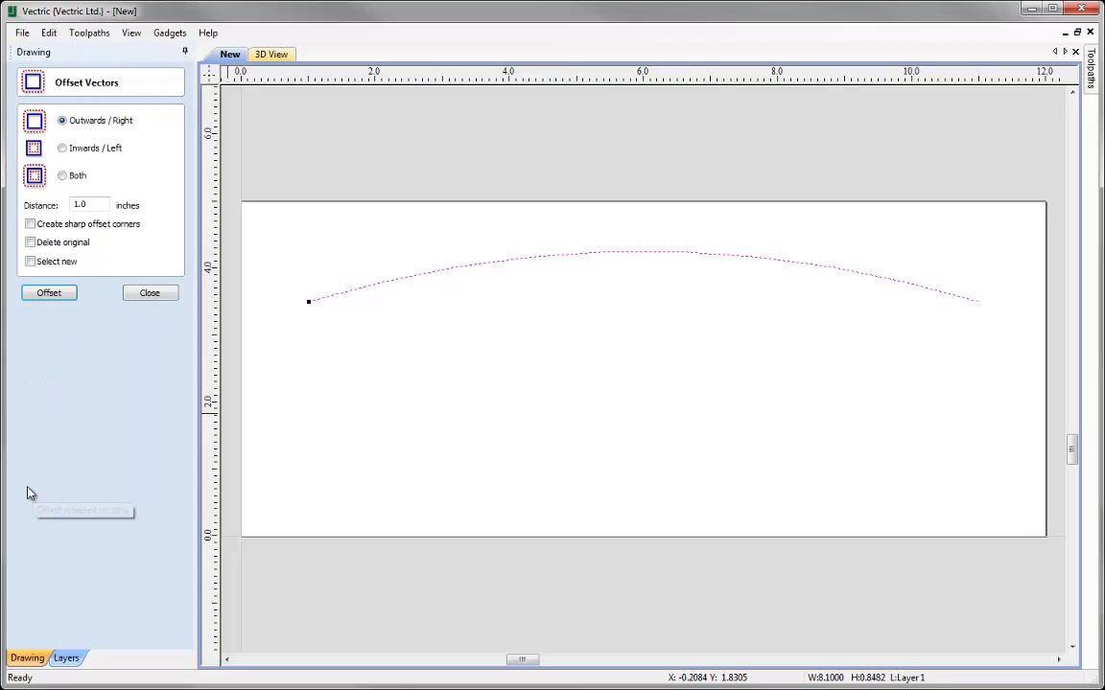
{"action": "left_click_drag", "start_coordinate": [91, 204], "coordinate": [46, 208]}
{"action": "type", "text": "3.0"}
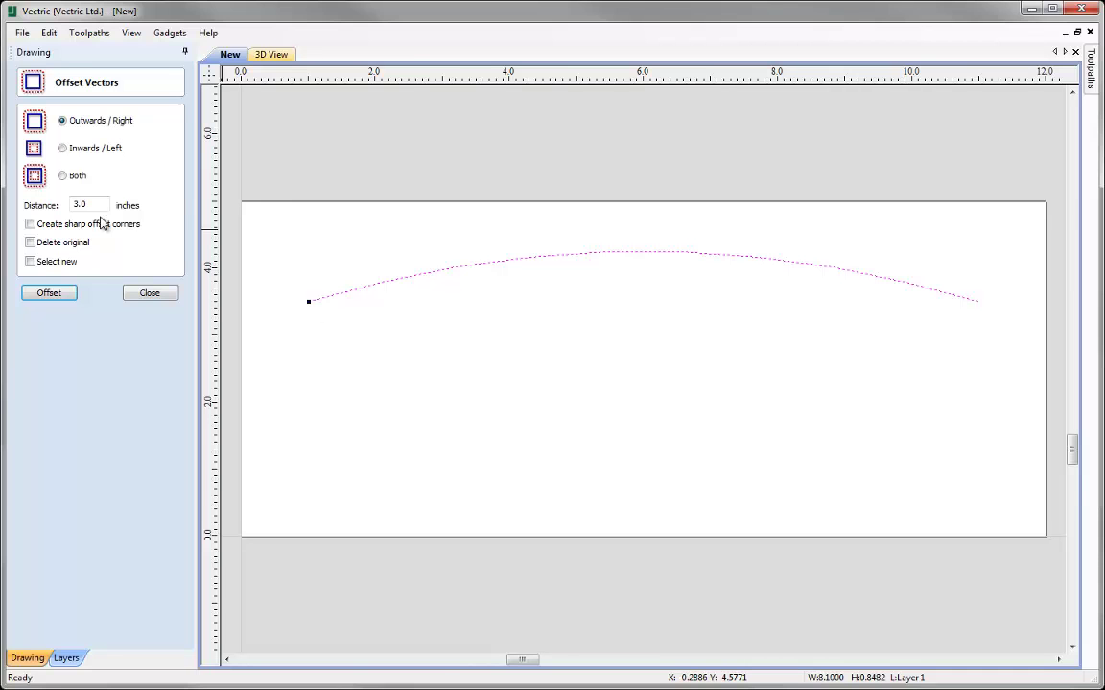
{"action": "left_click", "coordinate": [49, 293]}
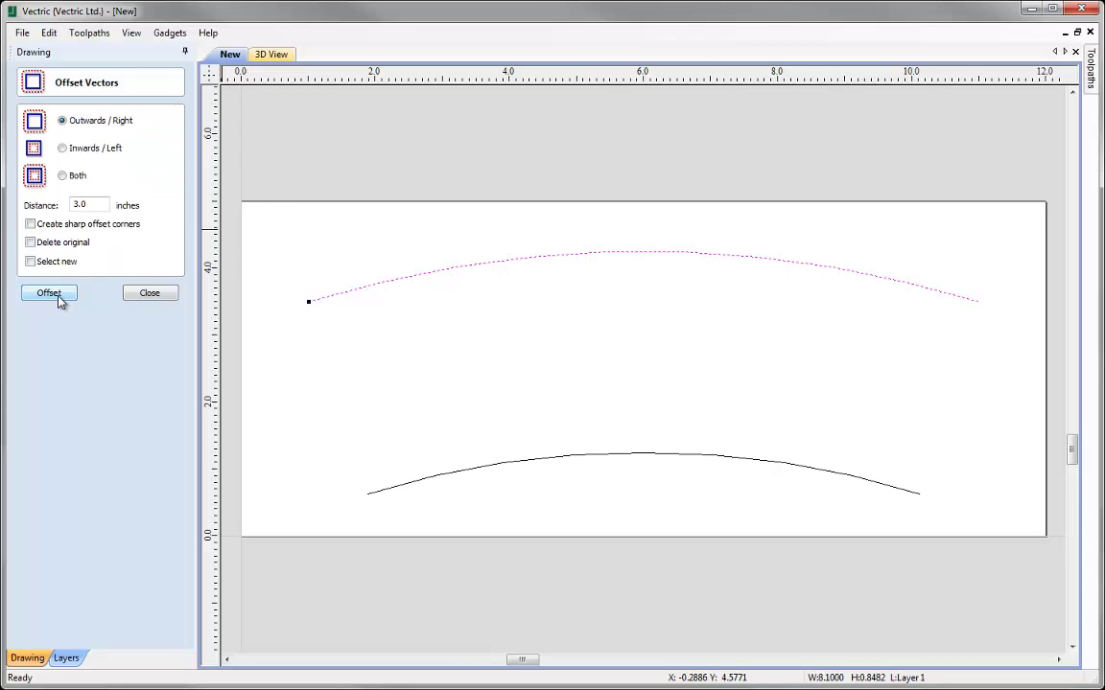
{"action": "left_click", "coordinate": [149, 293]}
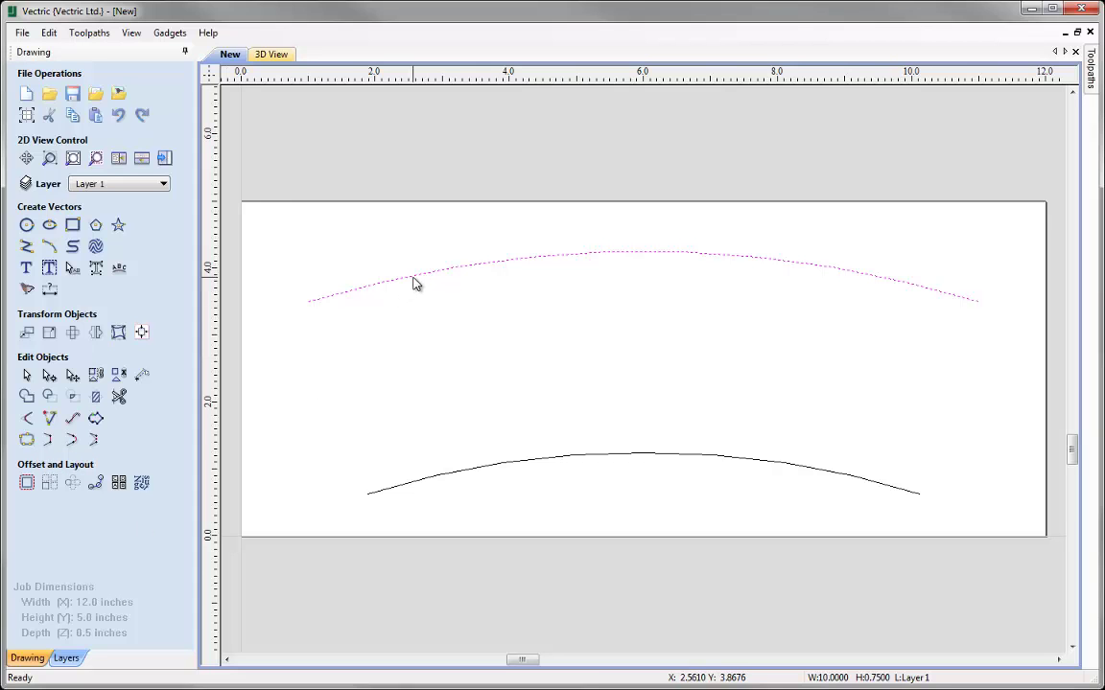
Step: Select both arcs and join their ends with straight lines into one closed banner outline
{"action": "left_click", "coordinate": [457, 478], "text": "shift"}
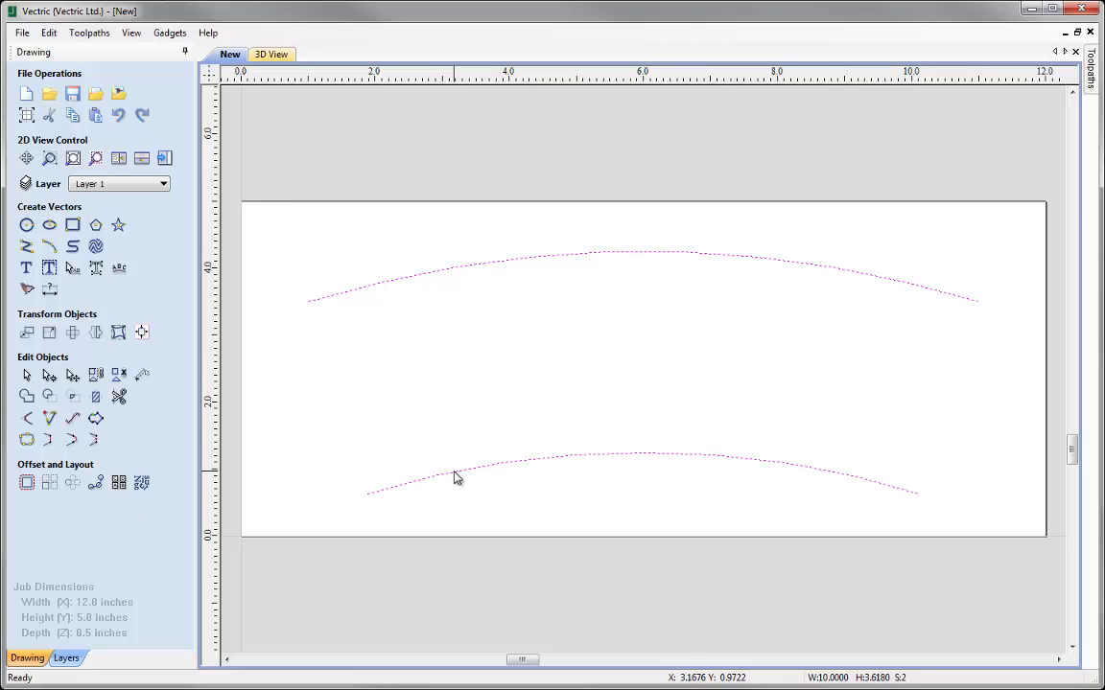
{"action": "left_click", "coordinate": [50, 442]}
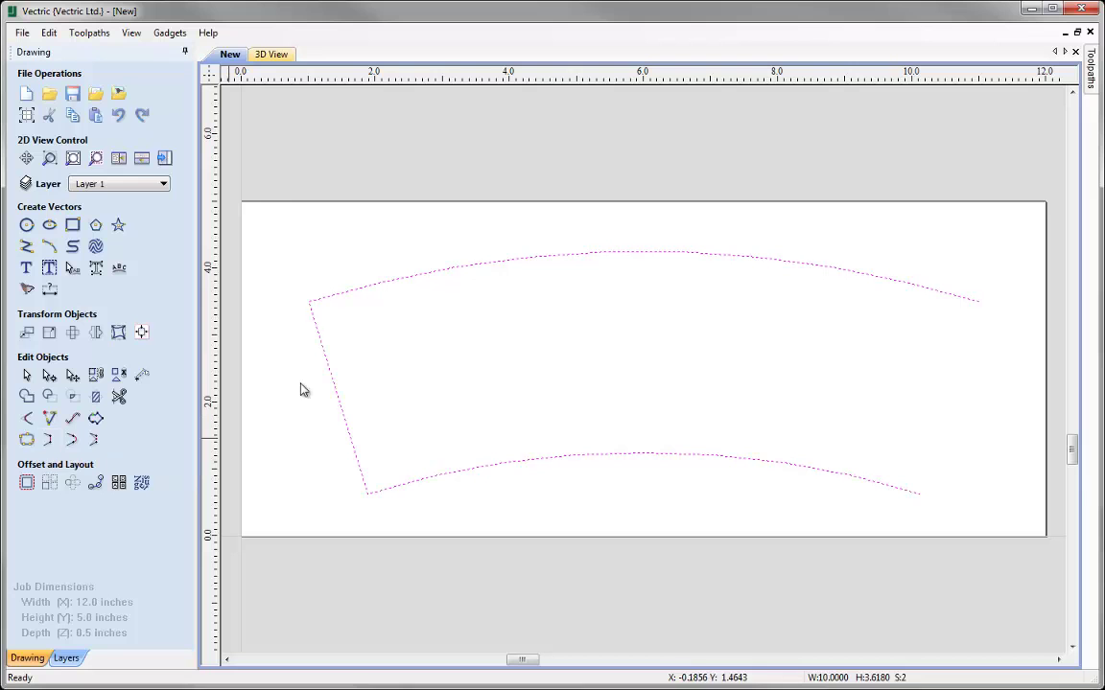
{"action": "left_click", "coordinate": [48, 439]}
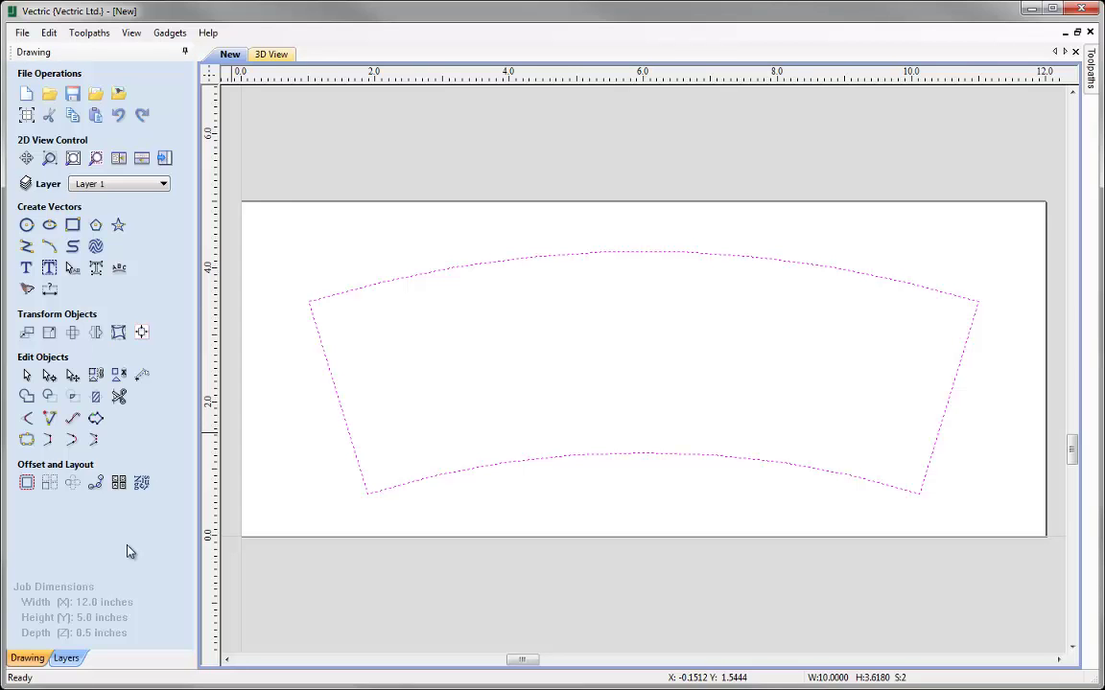
Step: Offset the closed banner outline Inwards / Left by 3/8 inch, keeping the original
{"action": "left_click", "coordinate": [27, 482]}
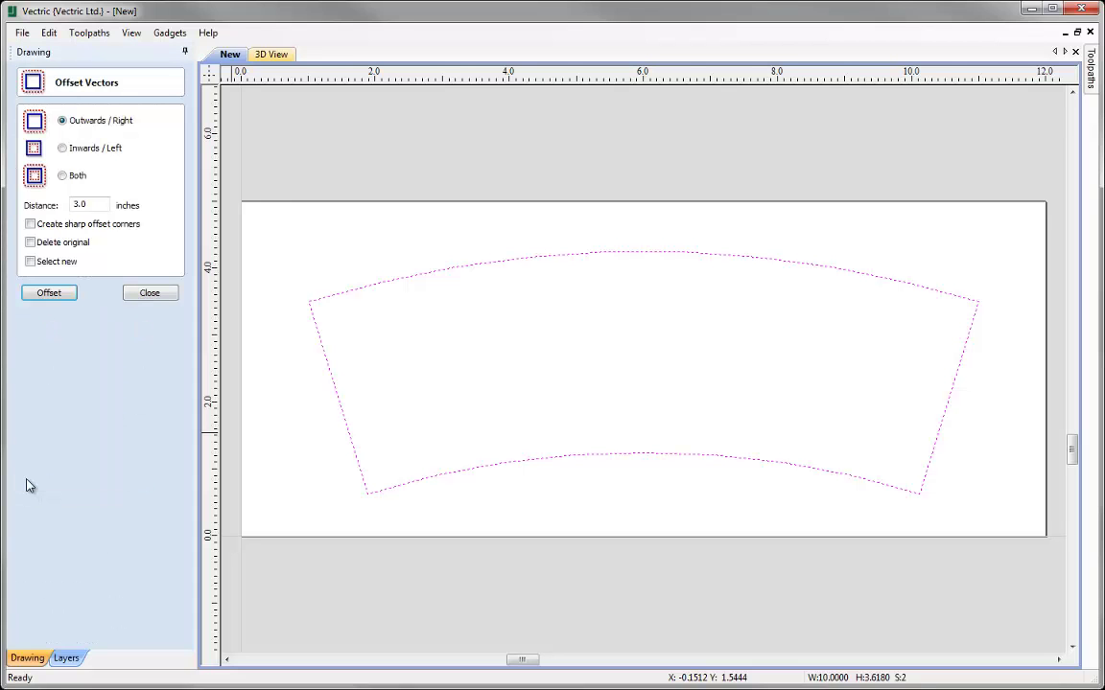
{"action": "left_click", "coordinate": [64, 150]}
{"action": "left_click_drag", "start_coordinate": [88, 205], "coordinate": [42, 209]}
{"action": "type", "text": "3/8"}
{"action": "key", "text": "Return"}
{"action": "left_click", "coordinate": [50, 294]}
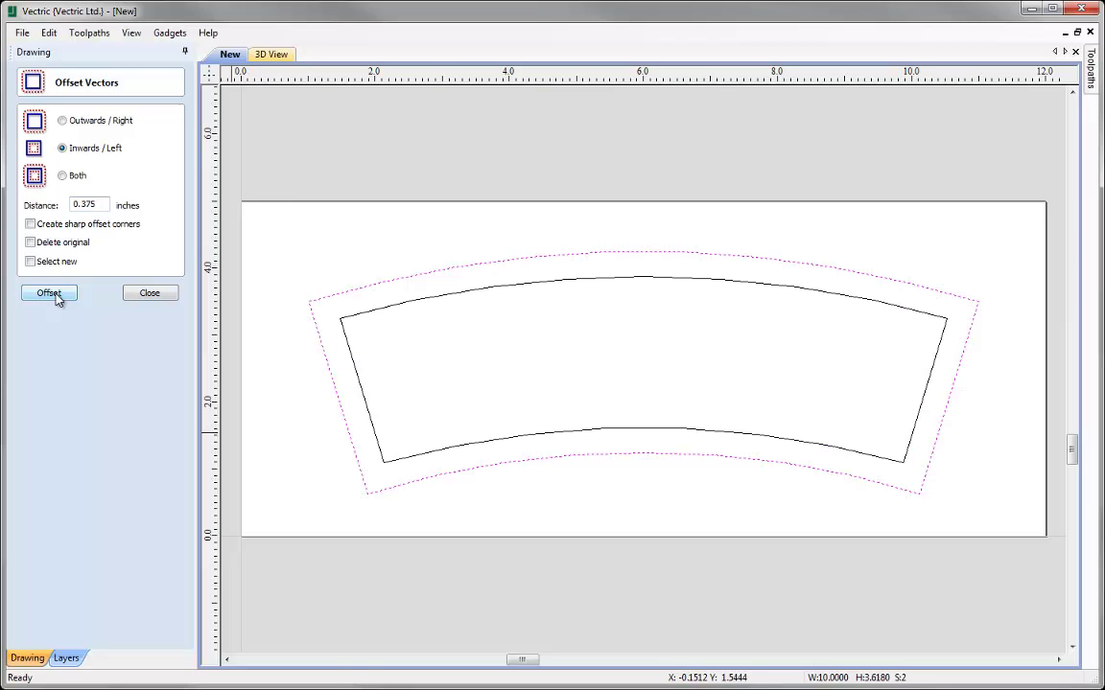
{"action": "left_click", "coordinate": [150, 293]}
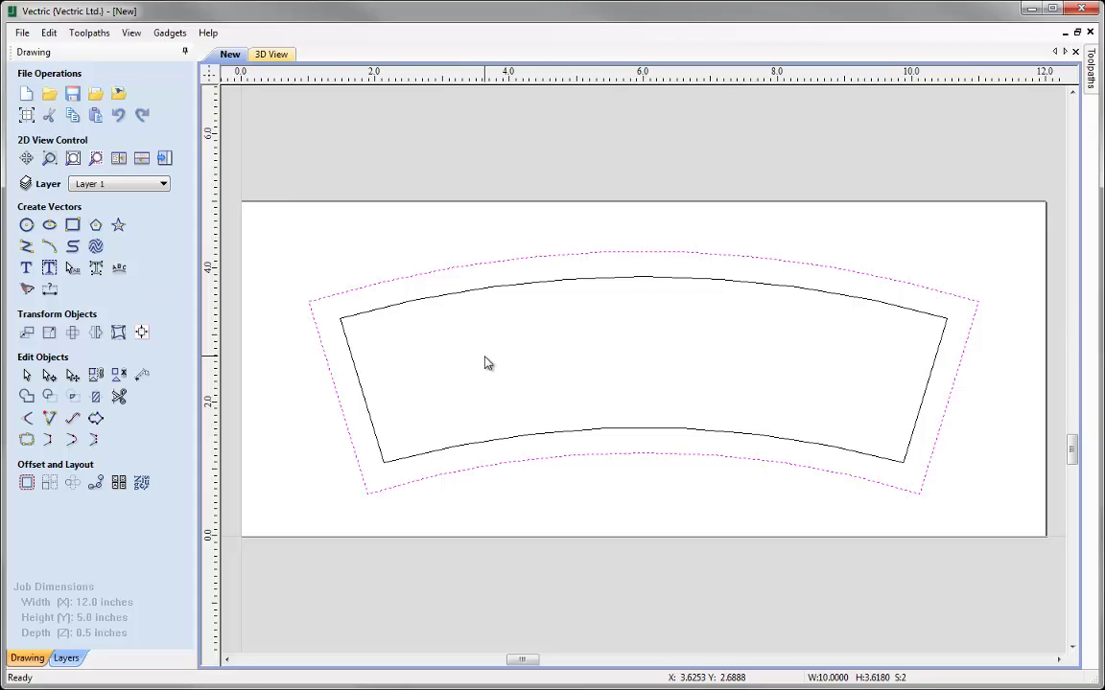
Step: Select both the inner and outer banner outlines and center them in the material in both directions
{"action": "left_click", "coordinate": [479, 292]}
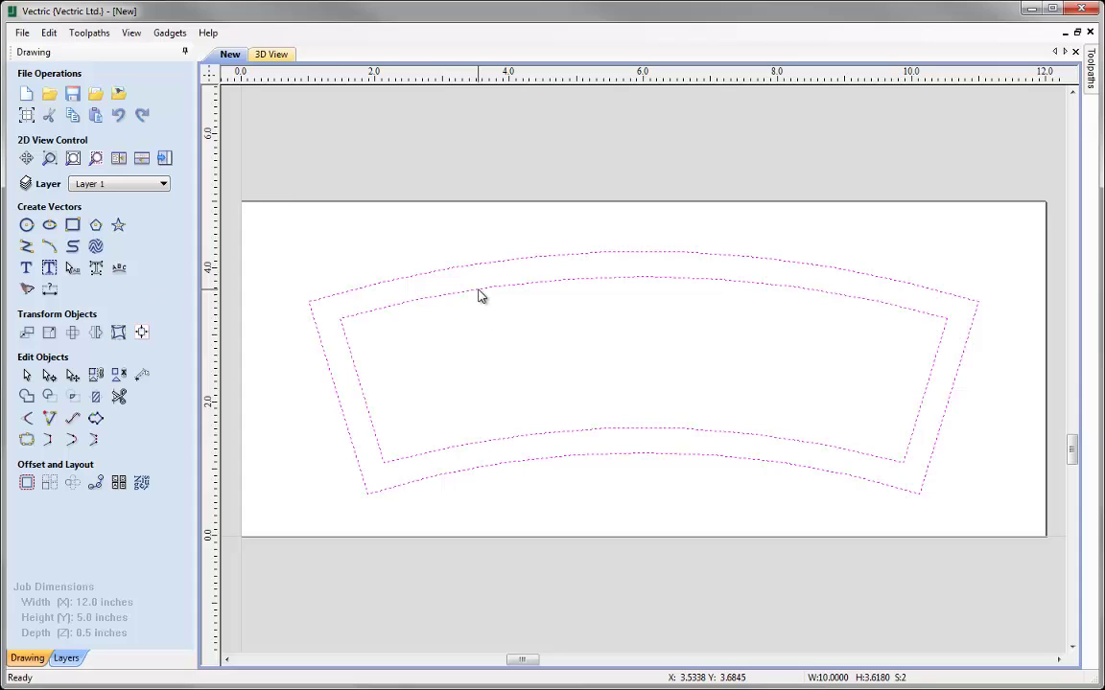
{"action": "left_click", "coordinate": [139, 335]}
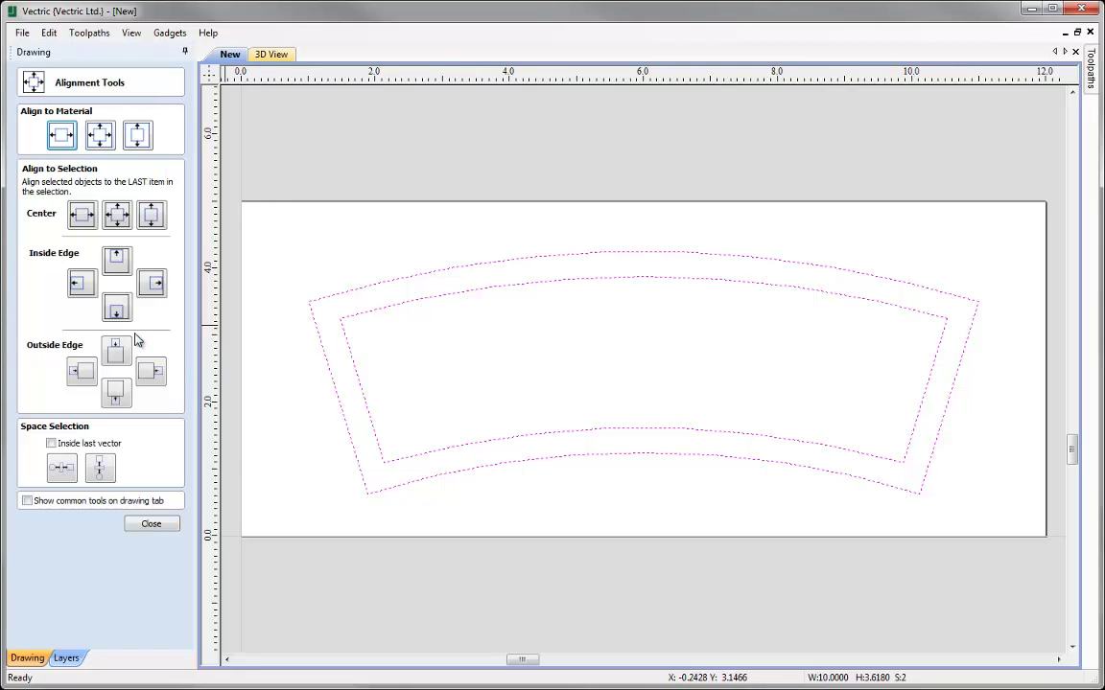
{"action": "left_click", "coordinate": [102, 139]}
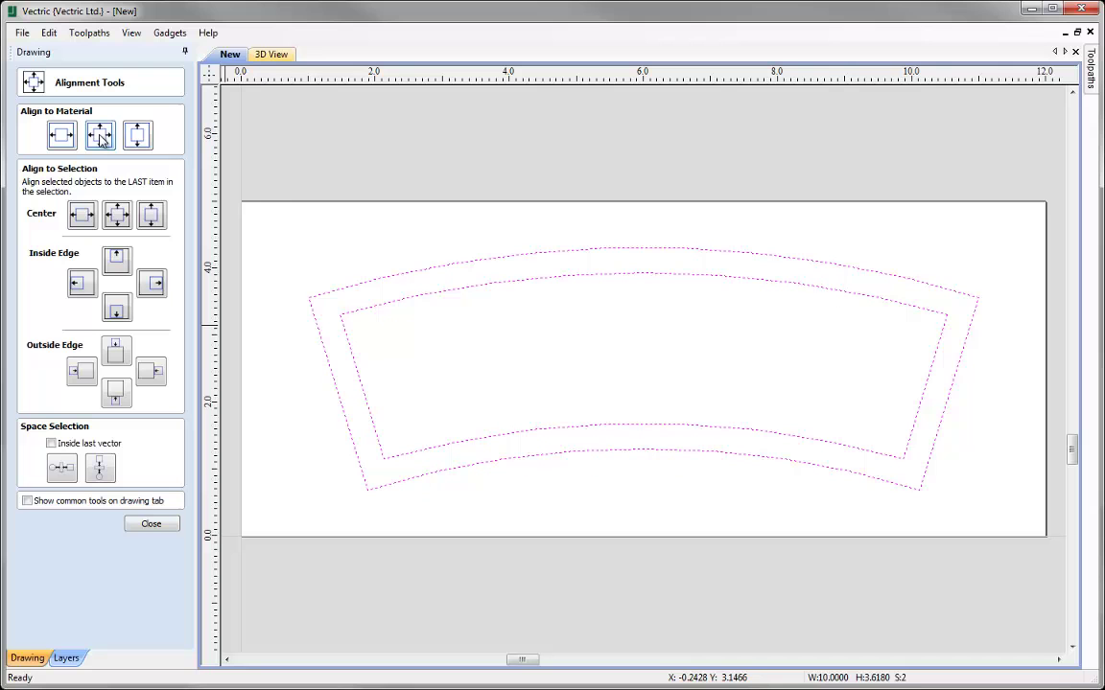
Step: Draw two separate diagonal lines joining the inner and outer banner corners at the upper-left and lower-left
{"action": "left_click", "coordinate": [141, 526]}
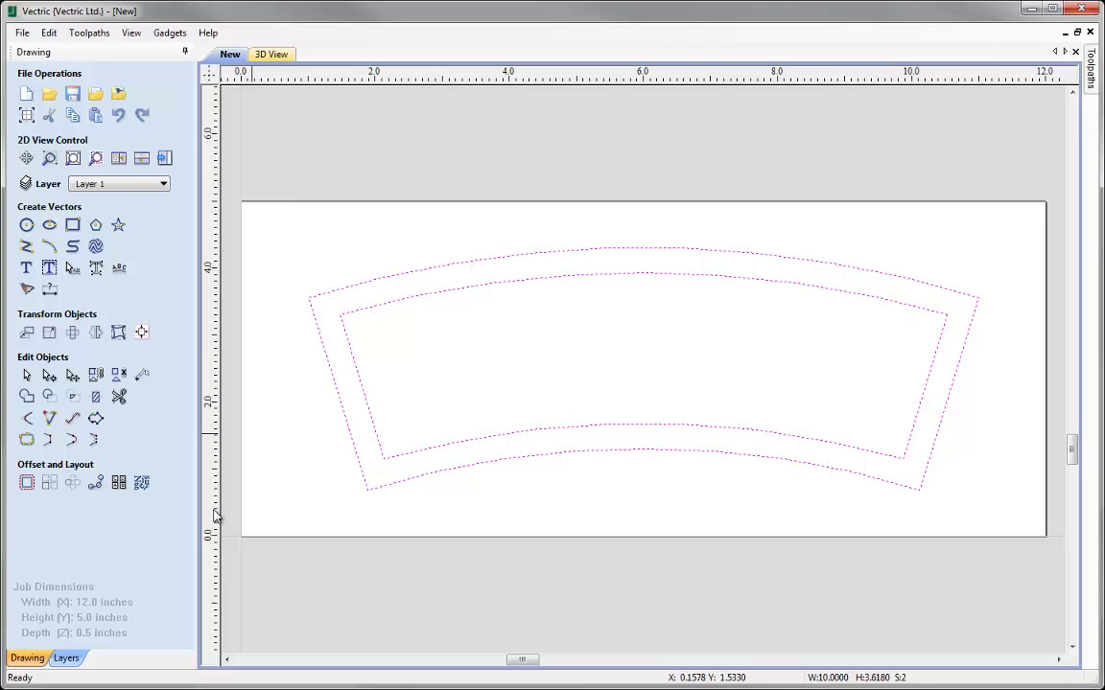
{"action": "left_click", "coordinate": [237, 411]}
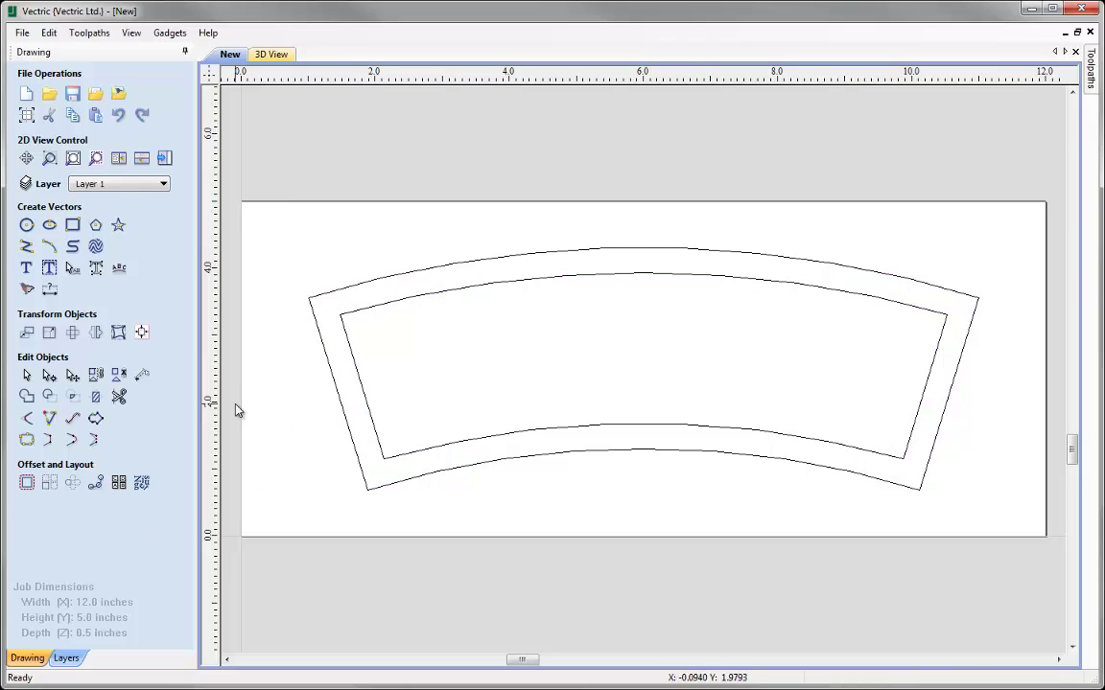
{"action": "left_click", "coordinate": [26, 248]}
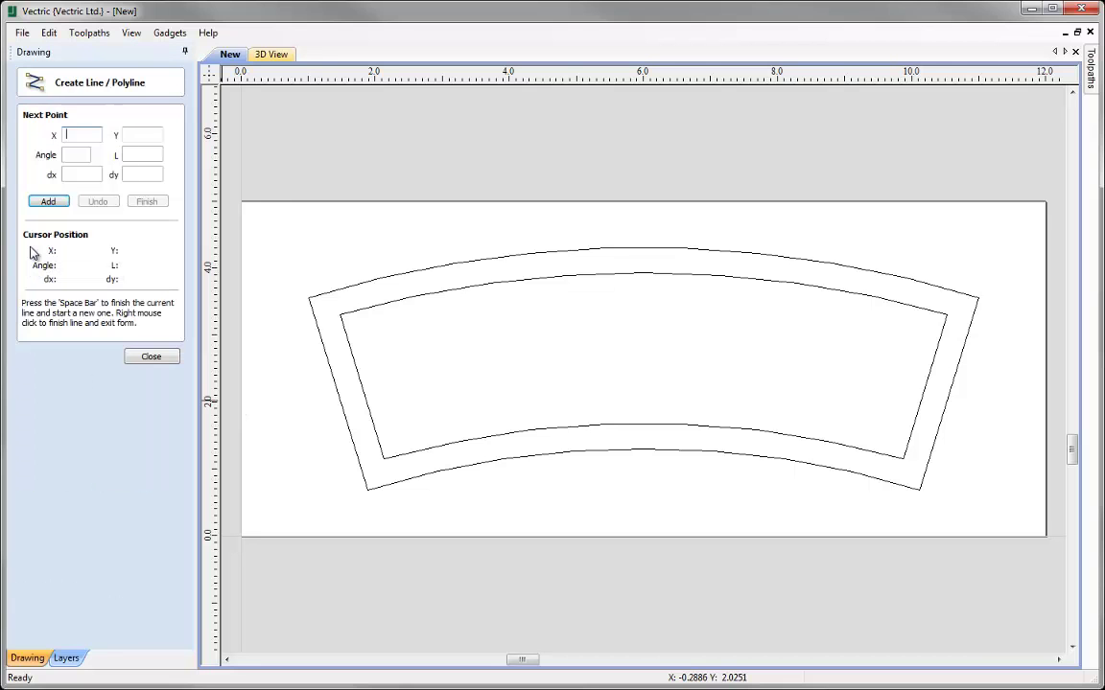
{"action": "left_click", "coordinate": [342, 314]}
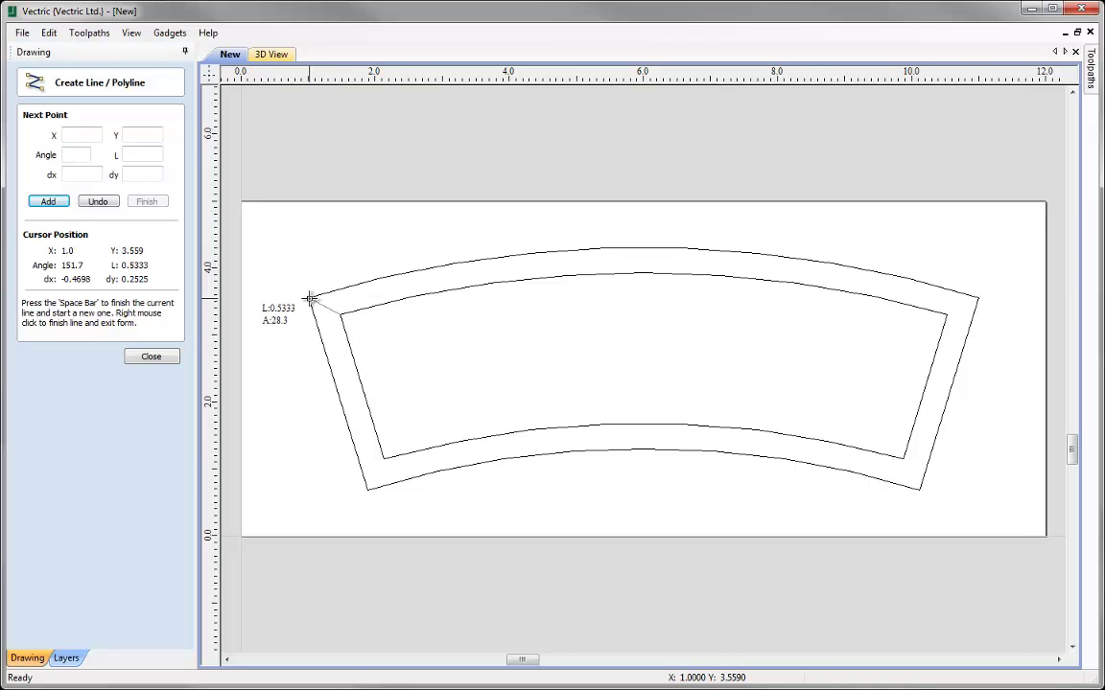
{"action": "left_click", "coordinate": [310, 299]}
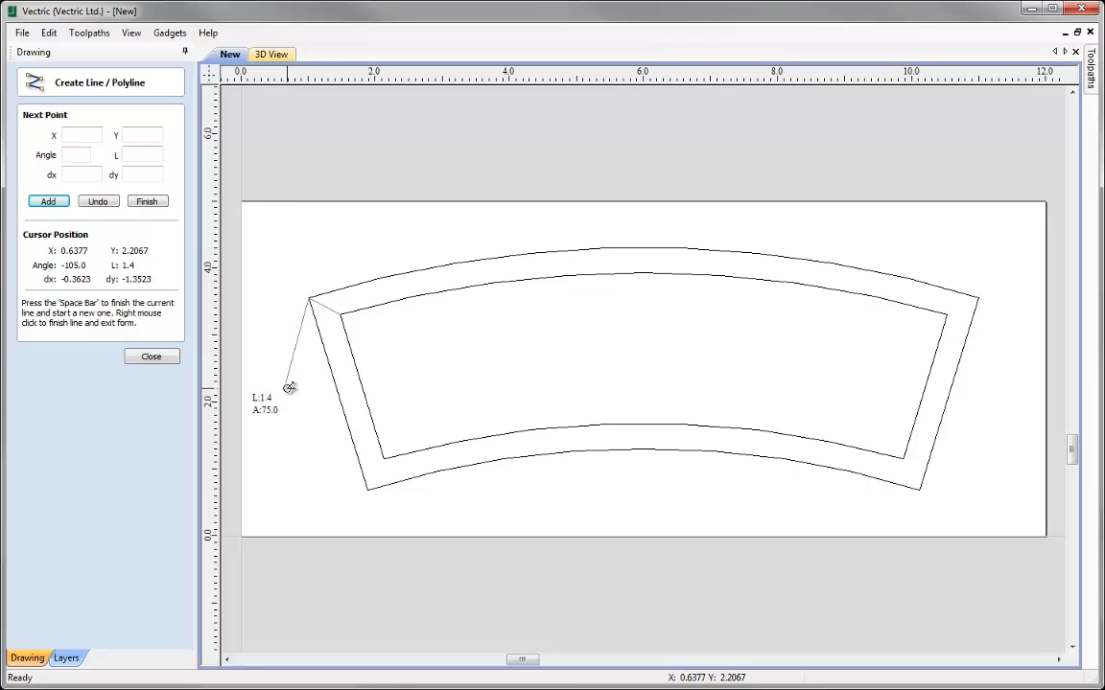
{"action": "key", "text": "space"}
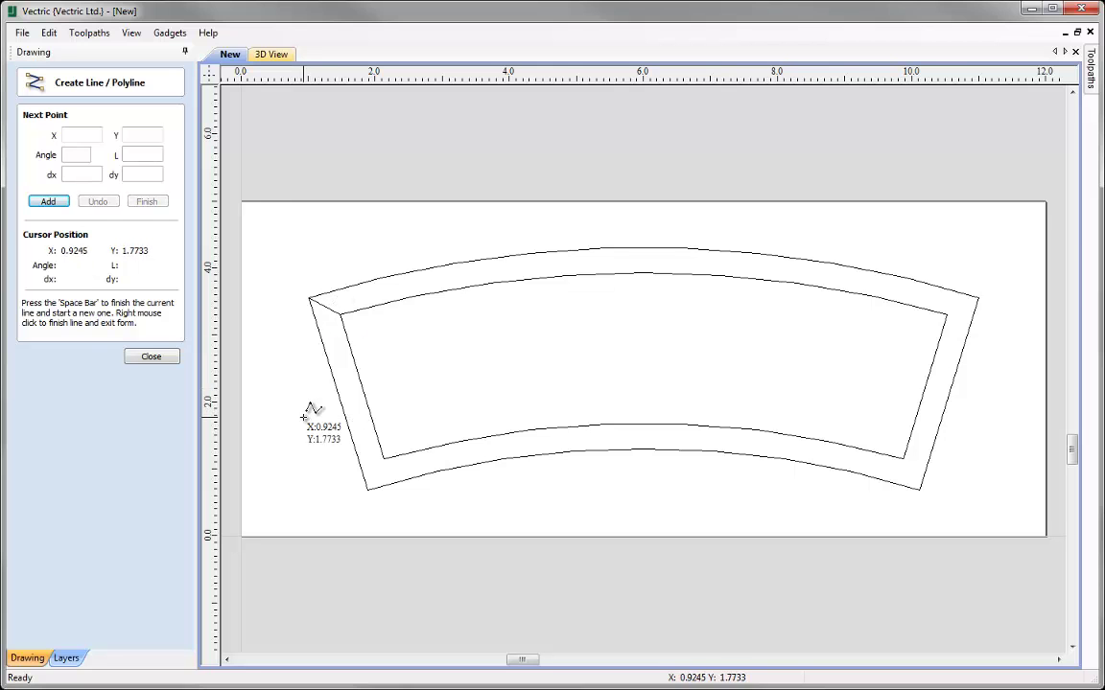
{"action": "left_click", "coordinate": [382, 457]}
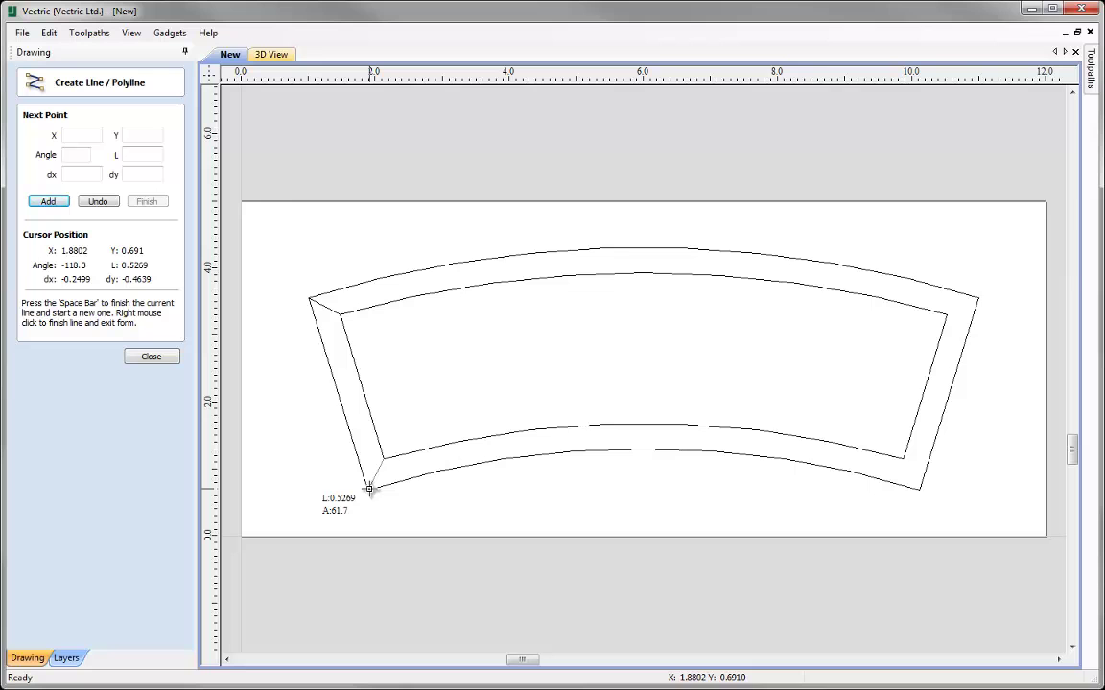
{"action": "left_click", "coordinate": [368, 489]}
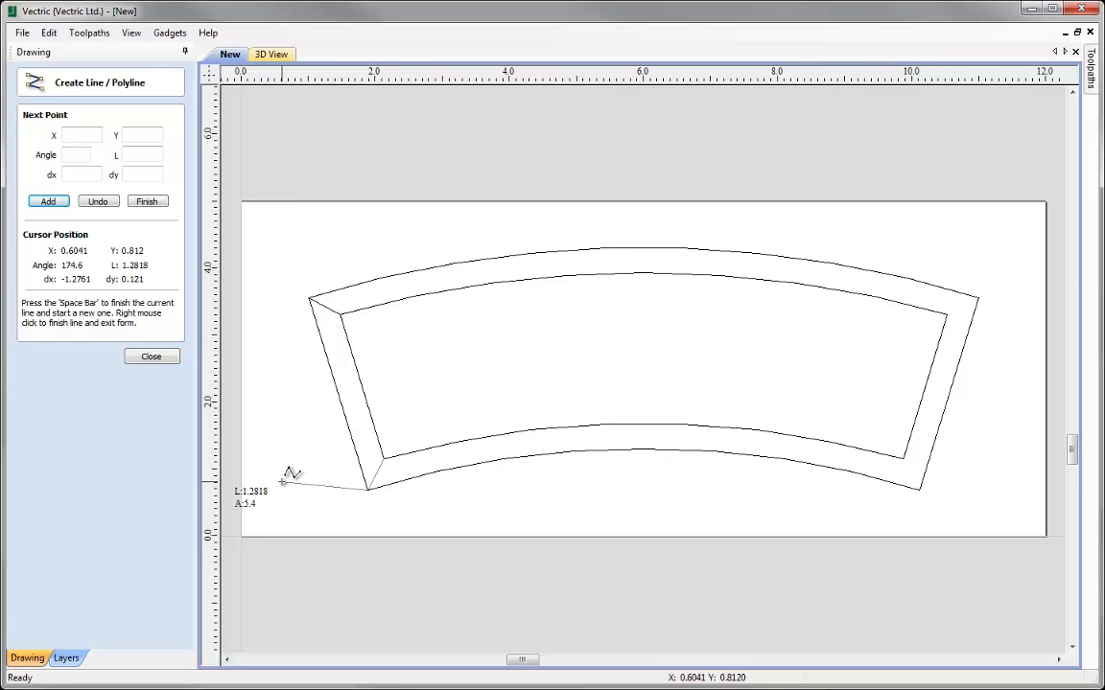
{"action": "right_click", "coordinate": [284, 489]}
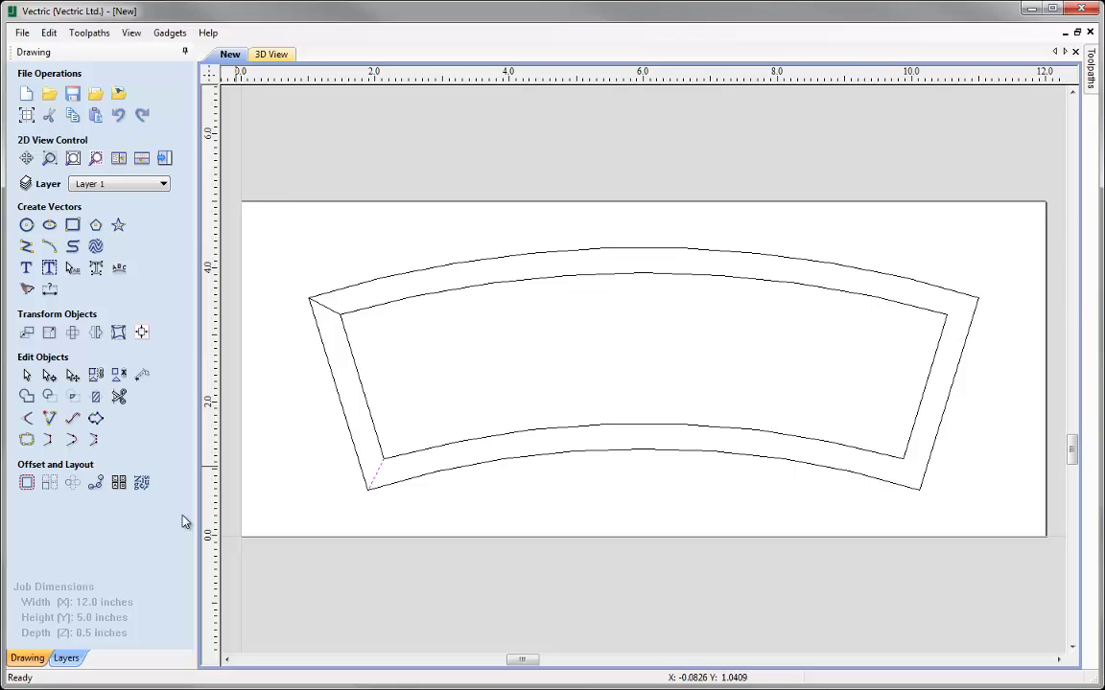
Step: Draw a 0.125 inch diameter circle at the midpoint of each of the two diagonal corner lines
{"action": "left_click", "coordinate": [30, 228]}
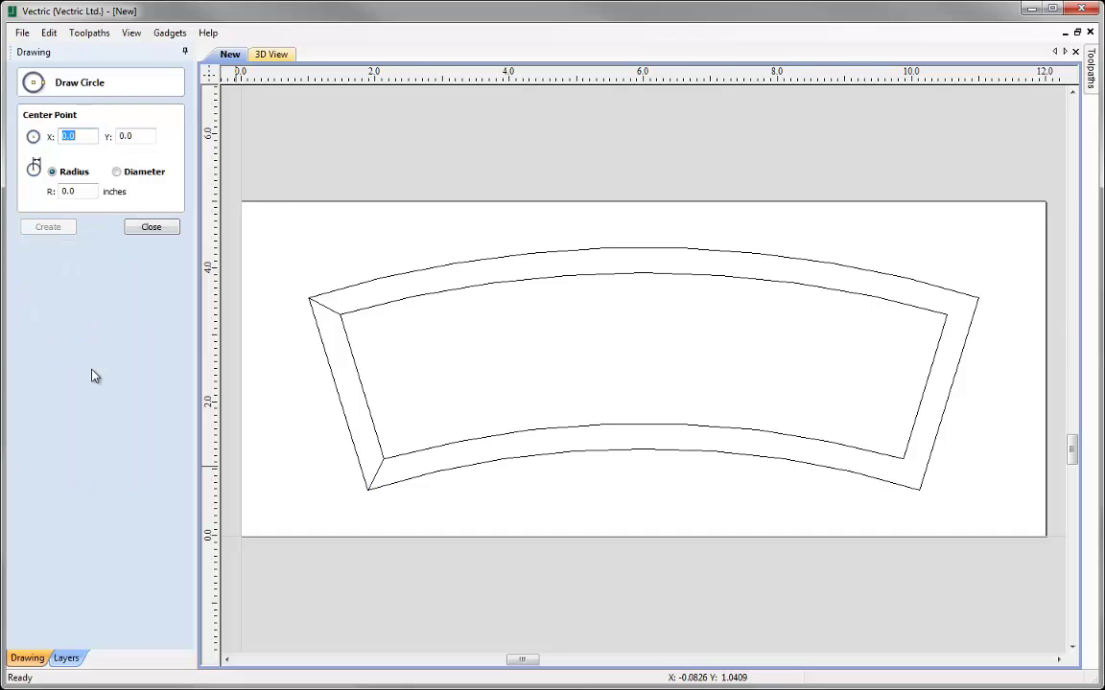
{"action": "left_click", "coordinate": [116, 173]}
{"action": "left_click", "coordinate": [91, 190]}
{"action": "key", "text": "ctrl+a"}
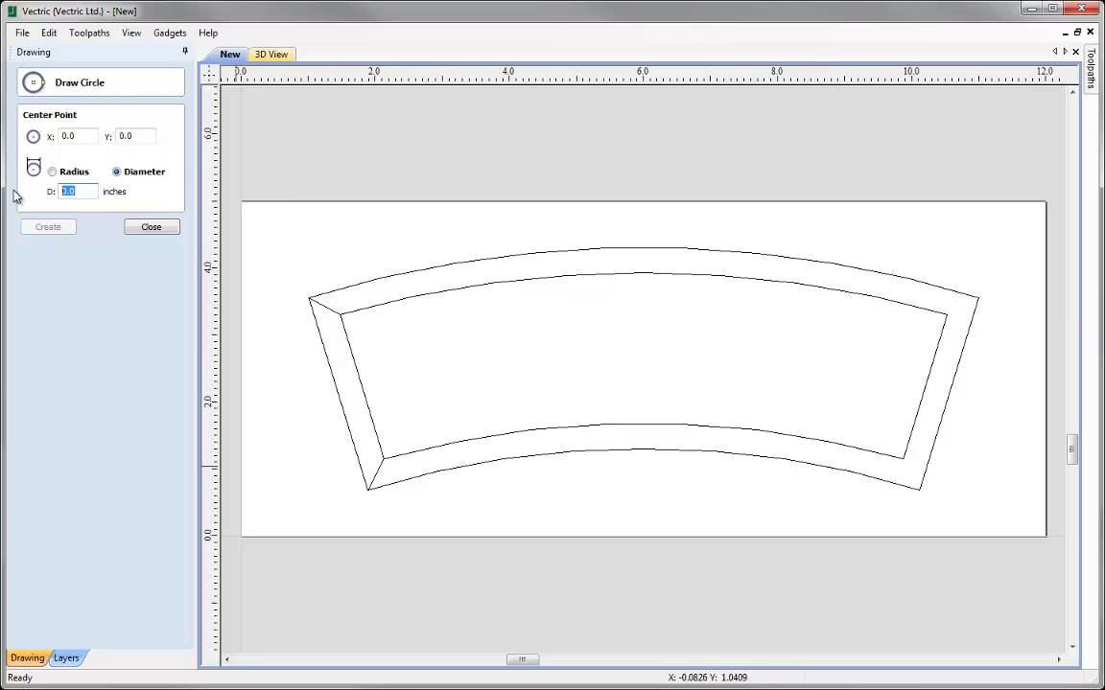
{"action": "type", "text": "0.125"}
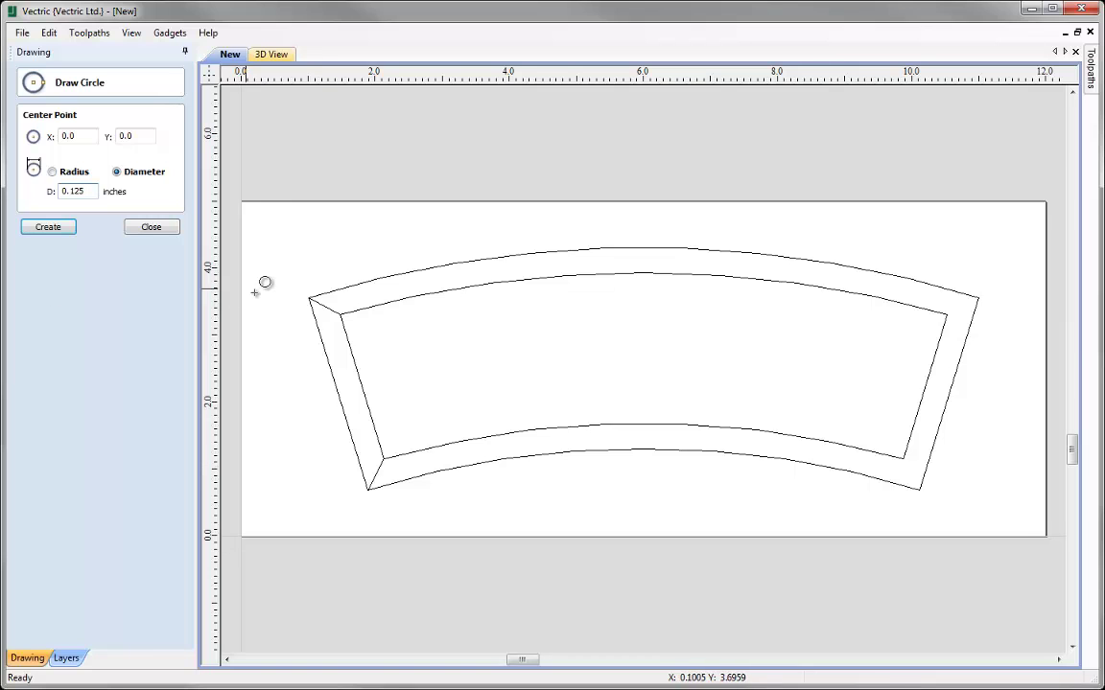
{"action": "left_click", "coordinate": [326, 307]}
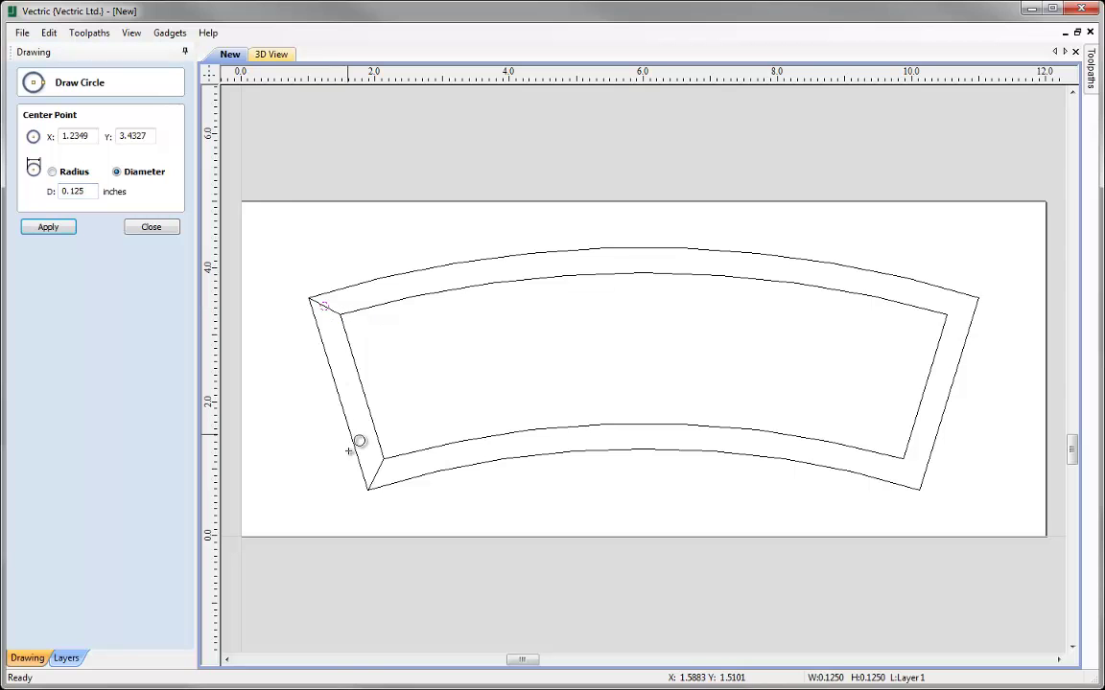
{"action": "left_click", "coordinate": [374, 476]}
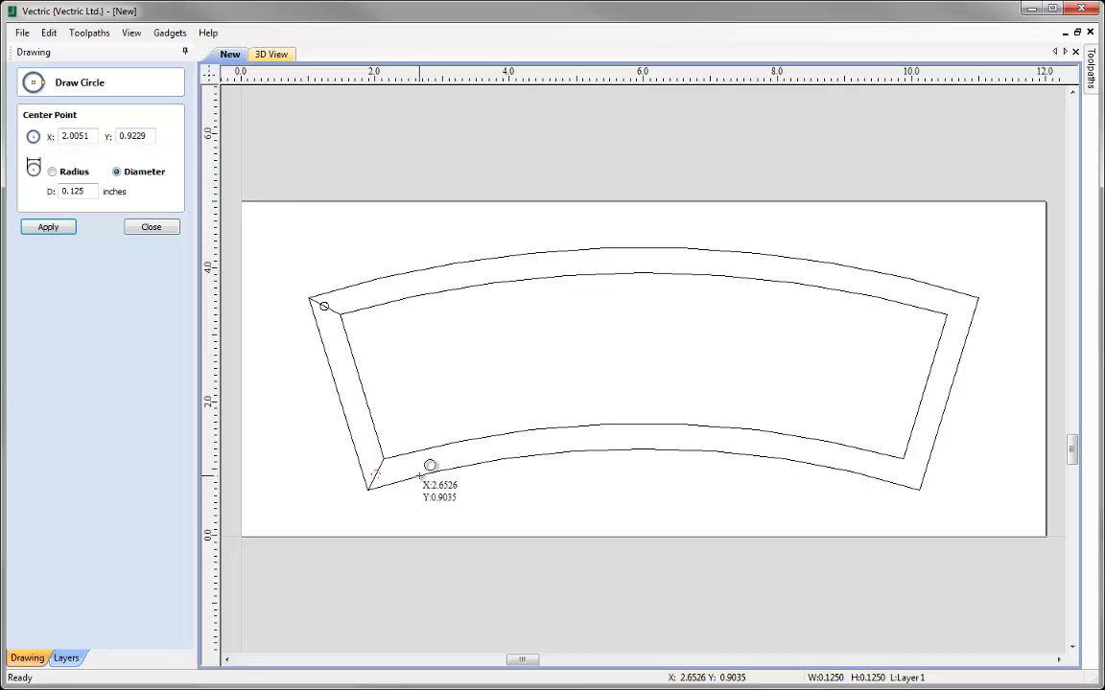
{"action": "left_click", "coordinate": [169, 234]}
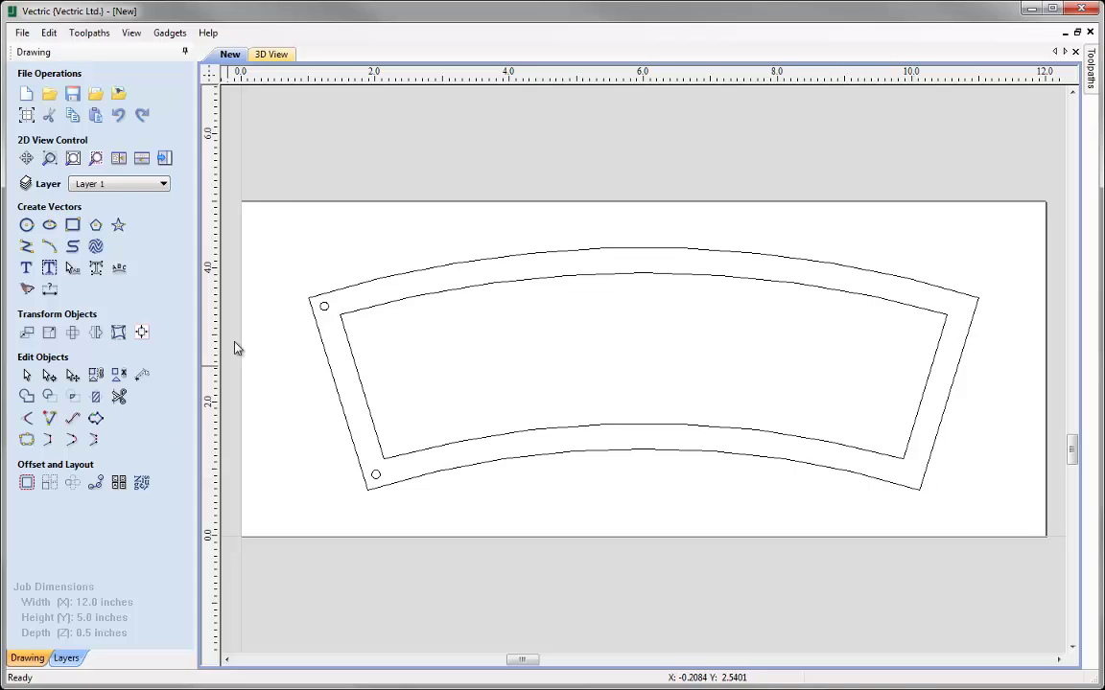
Step: Mirror both corner circles horizontally about the job center to the banner's right end, keeping the originals
{"action": "left_click", "coordinate": [328, 306]}
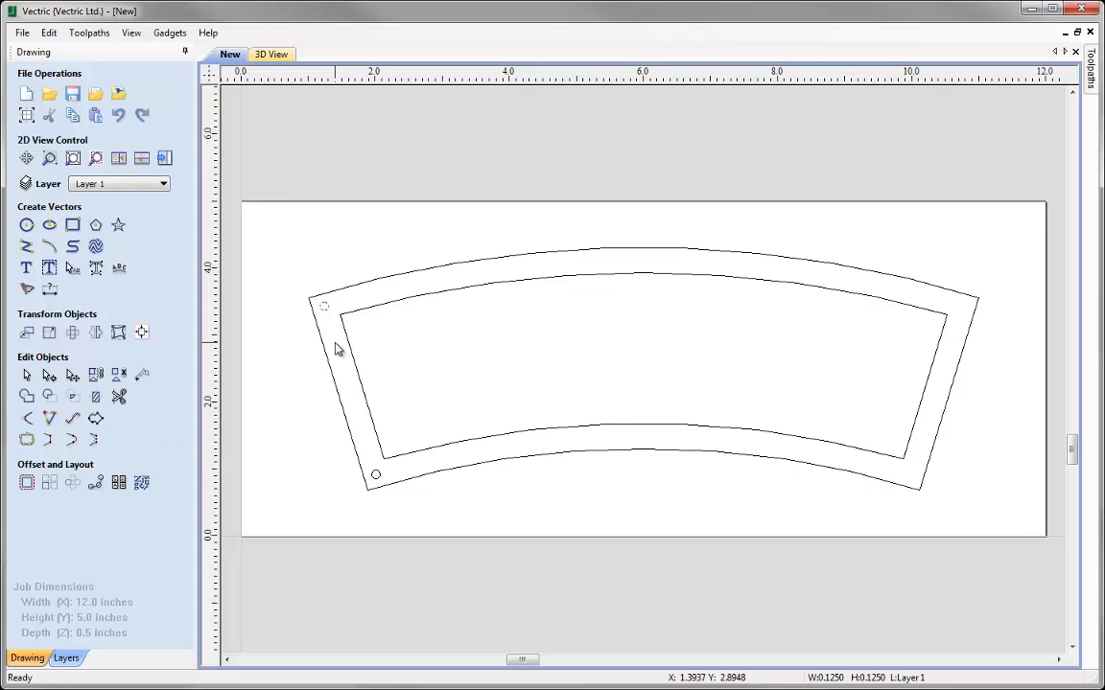
{"action": "left_click", "coordinate": [374, 477], "text": "shift"}
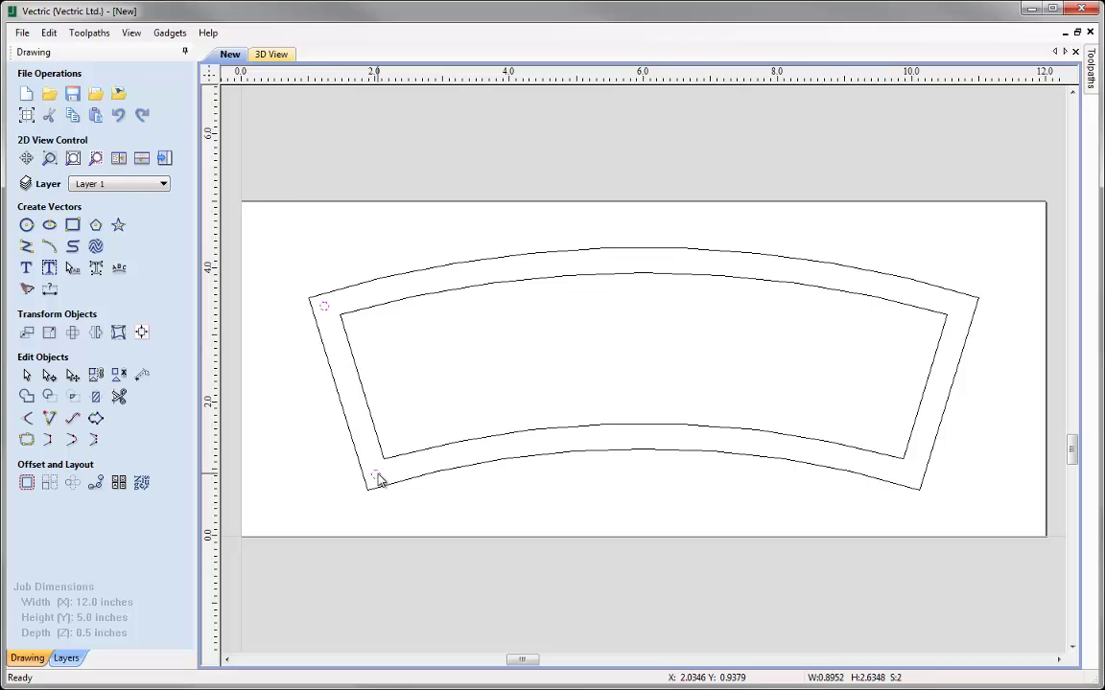
{"action": "left_click", "coordinate": [98, 334]}
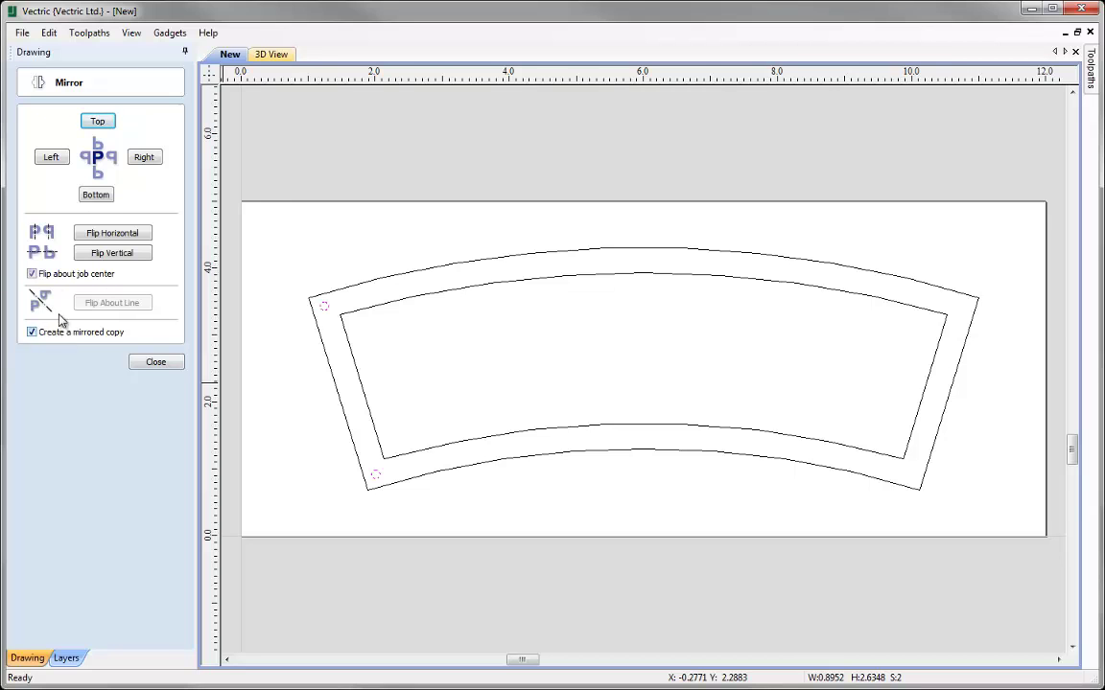
{"action": "left_click", "coordinate": [135, 237]}
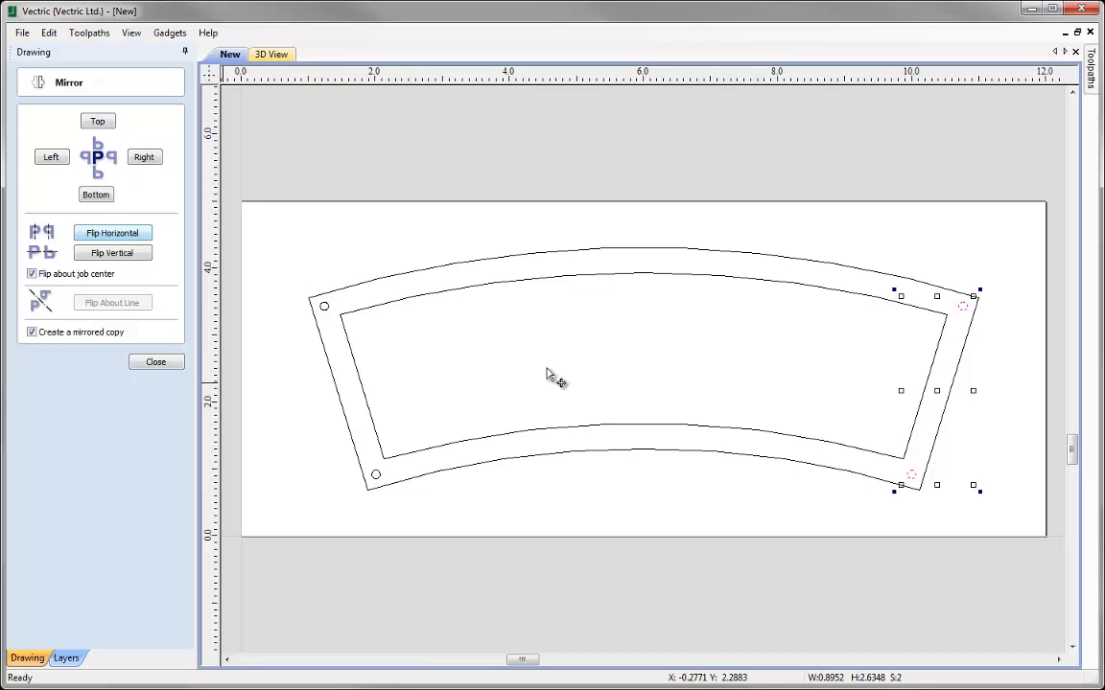
{"action": "left_click", "coordinate": [157, 361]}
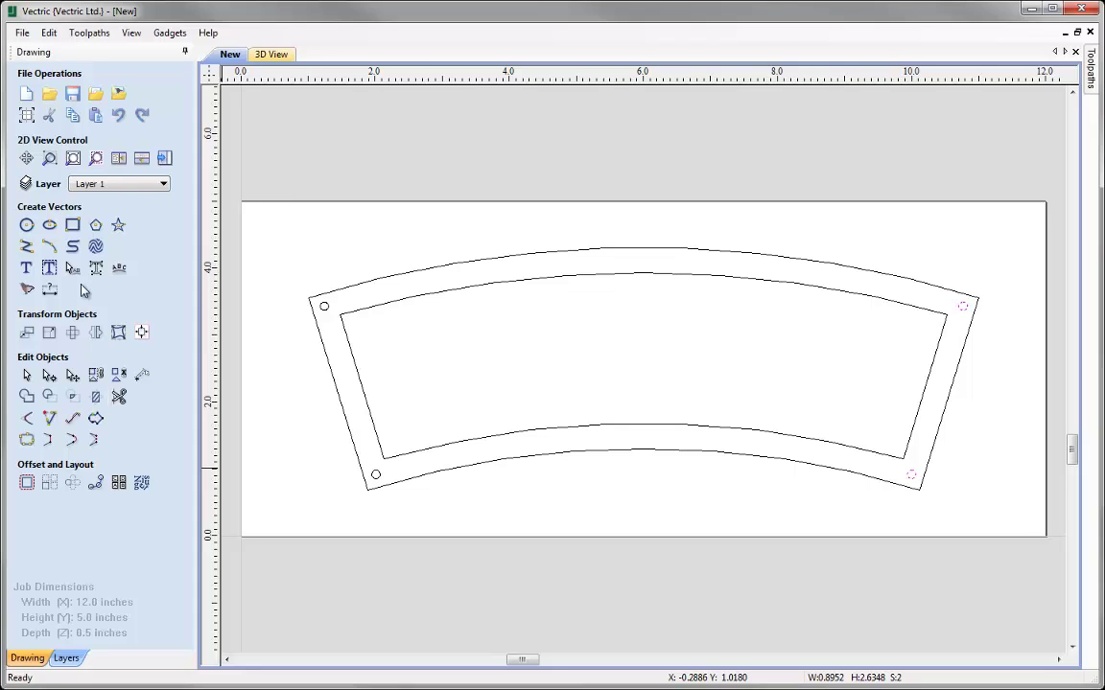
Step: Start a new text object reading ROCKET and set its TrueType font to Arial
{"action": "left_click", "coordinate": [27, 271]}
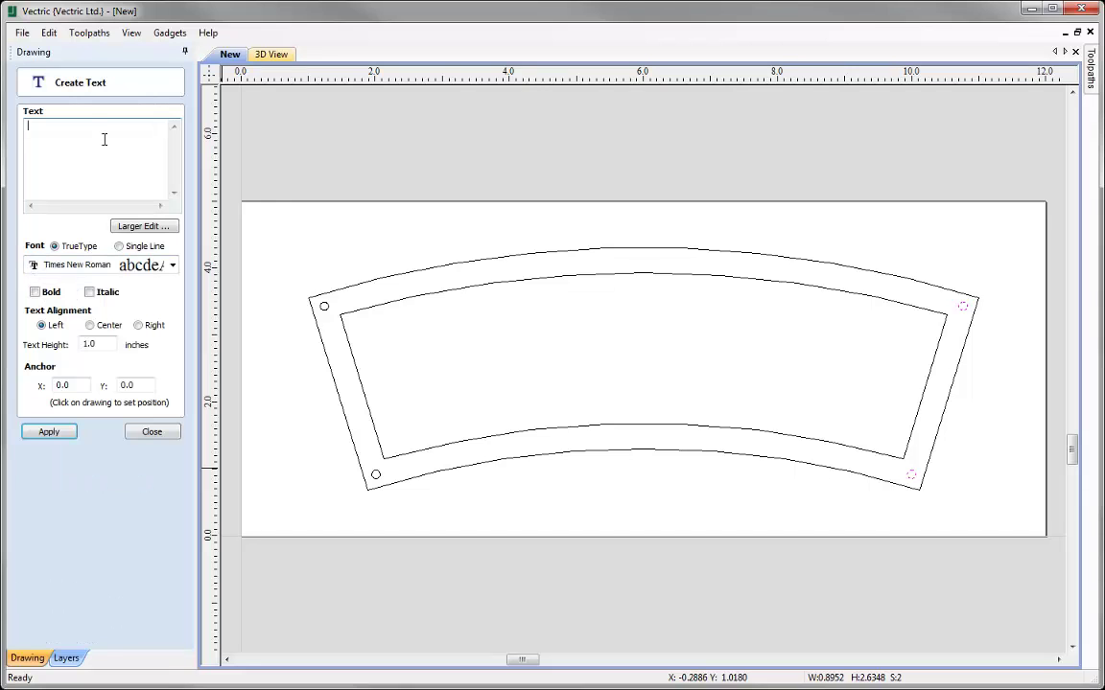
{"action": "type", "text": "ROCKET"}
{"action": "left_click", "coordinate": [172, 266]}
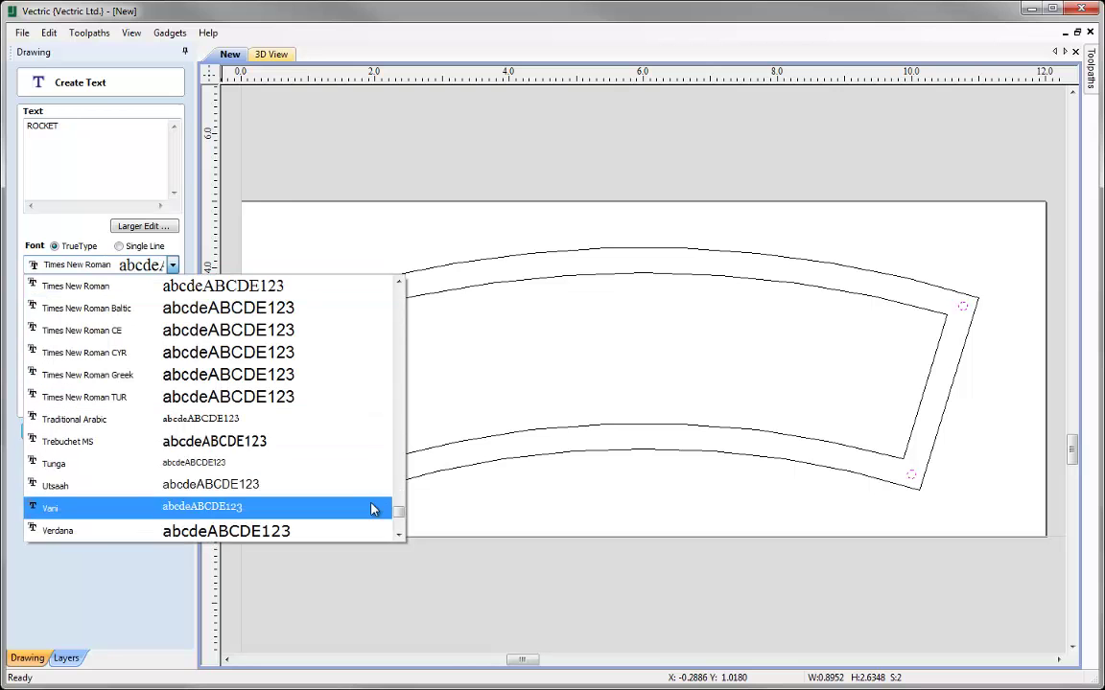
{"action": "left_click", "coordinate": [399, 283]}
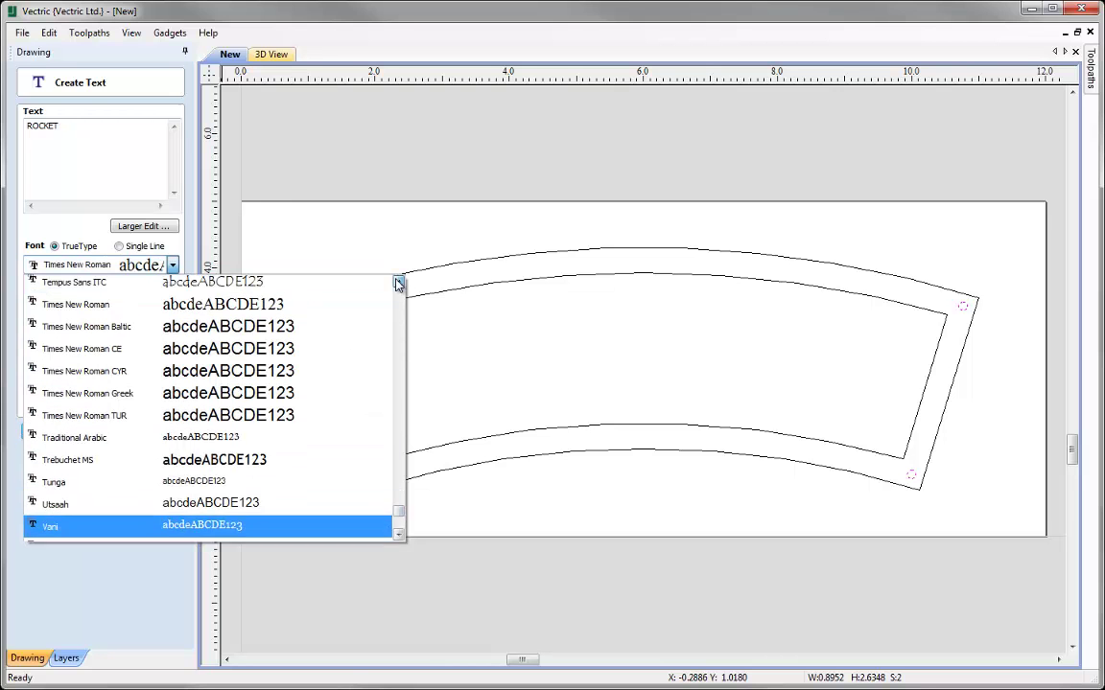
{"action": "scroll", "coordinate": [370, 299], "scroll_direction": "up", "scroll_amount": 2}
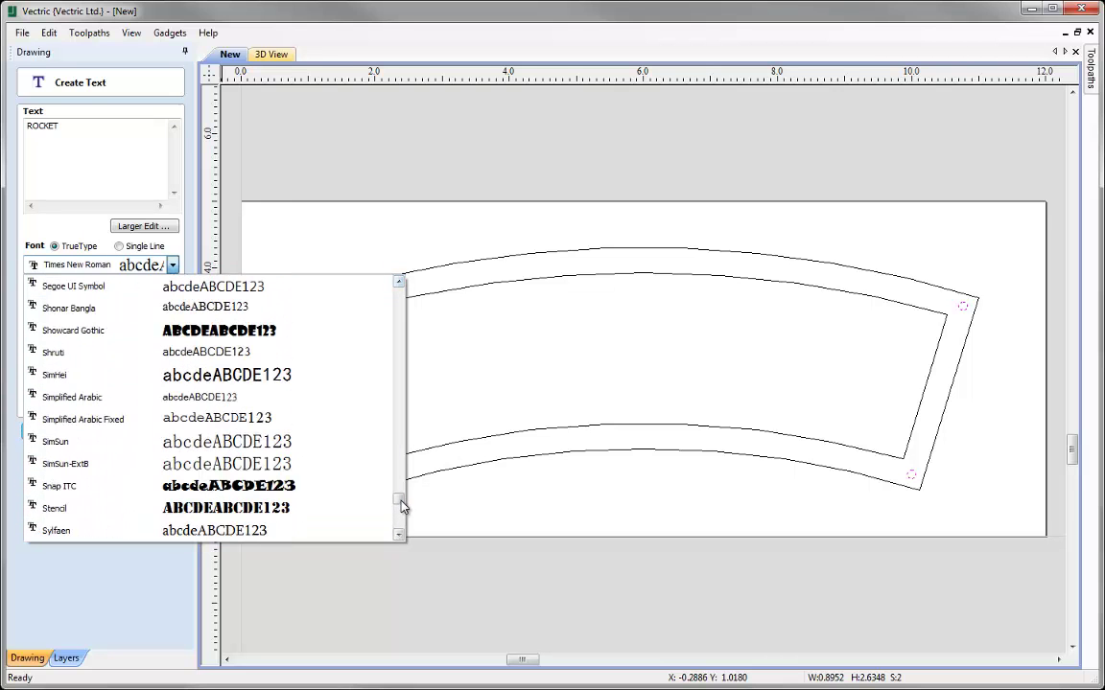
{"action": "left_click_drag", "start_coordinate": [400, 496], "coordinate": [399, 389]}
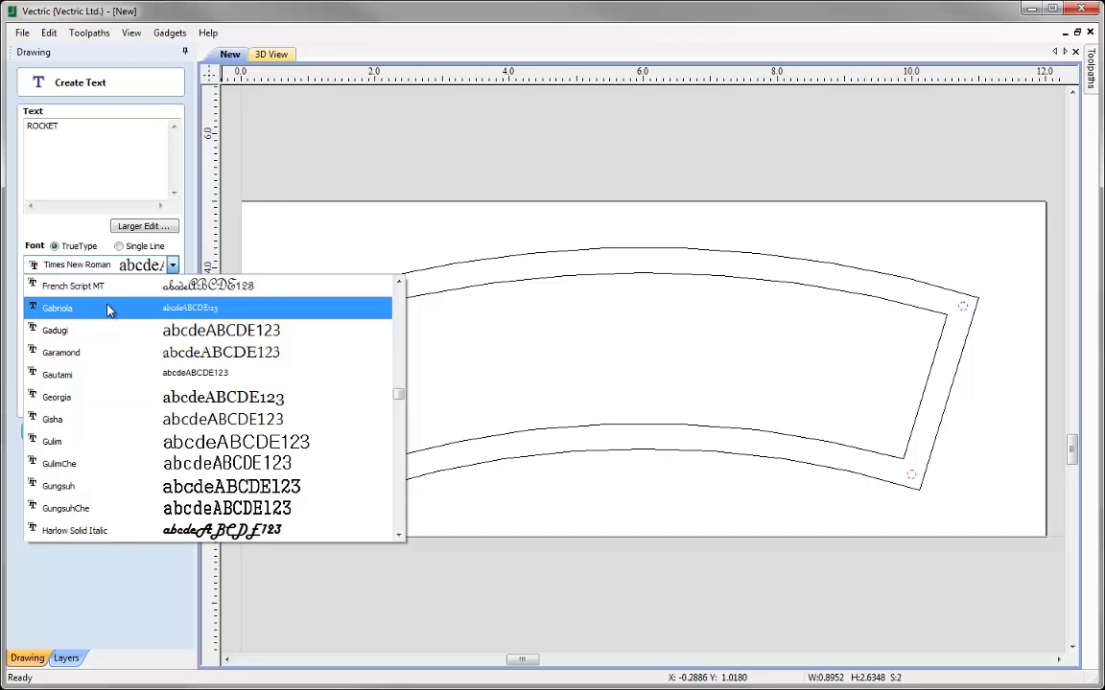
{"action": "type", "text": "ari"}
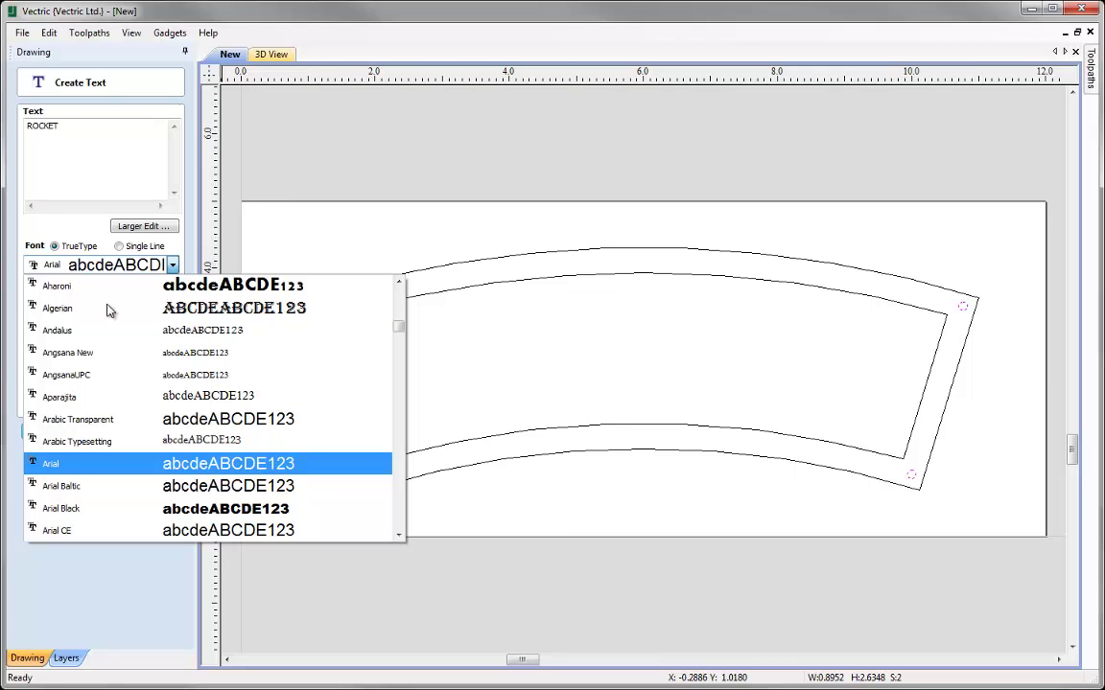
{"action": "key", "text": "Return"}
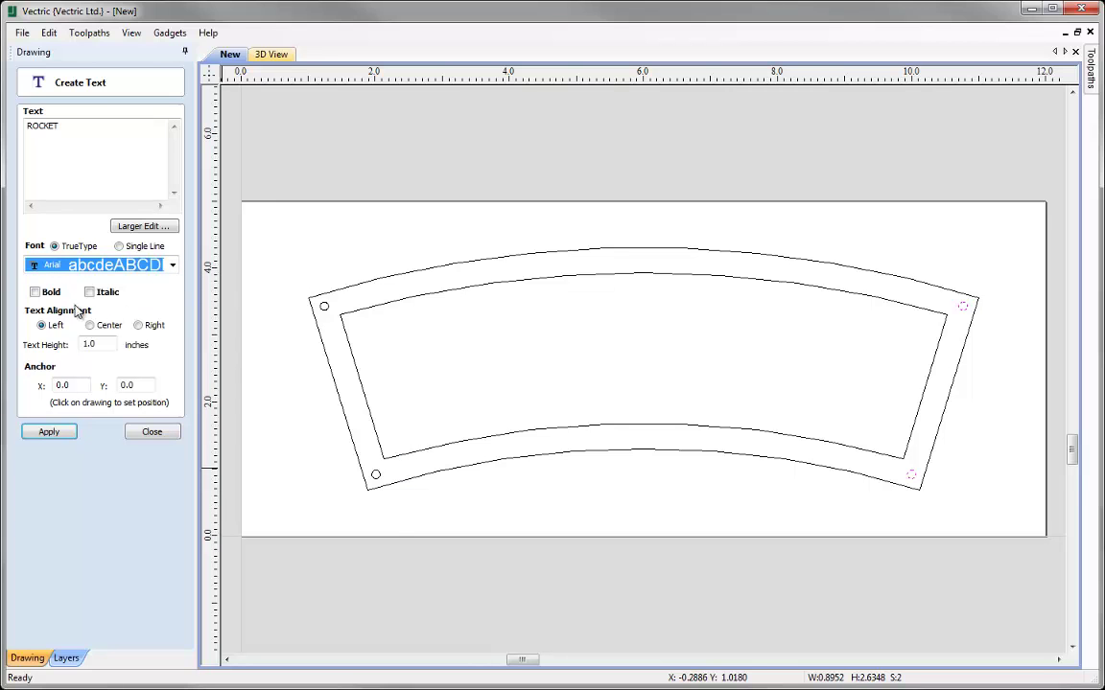
Step: Make the ROCKET text bold and center-aligned with a height of 1.2 inches, and create it
{"action": "left_click", "coordinate": [35, 293]}
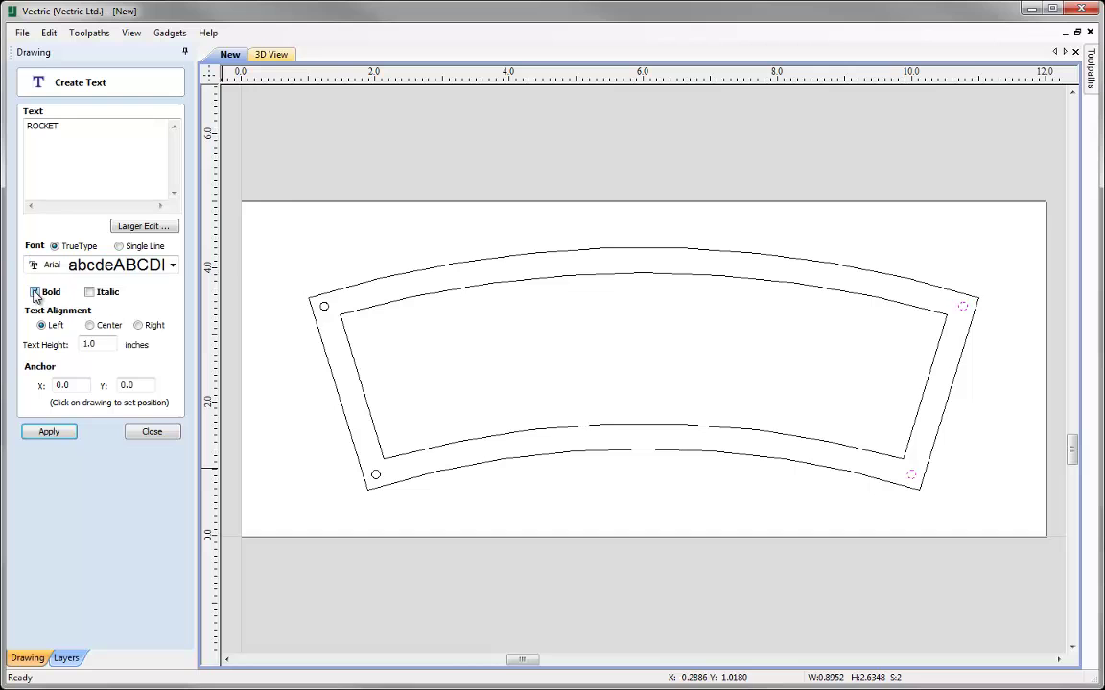
{"action": "left_click", "coordinate": [90, 327]}
{"action": "double_click", "coordinate": [97, 347]}
{"action": "type", "text": "1.5"}
{"action": "key", "text": "BackSpace"}
{"action": "type", "text": "2"}
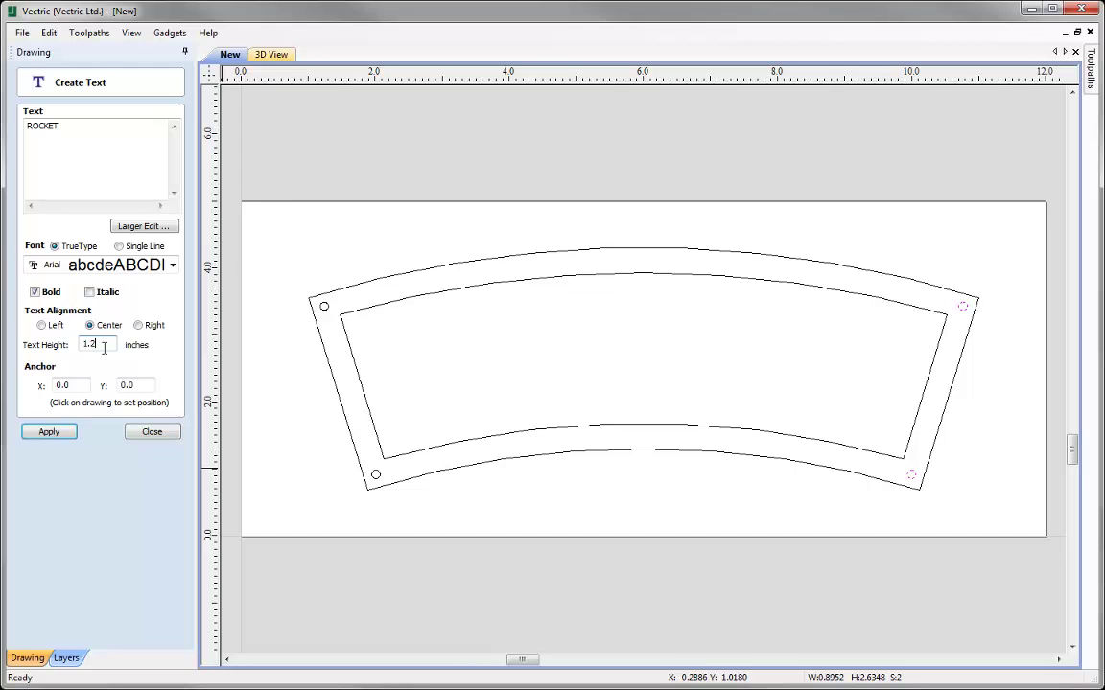
{"action": "left_click", "coordinate": [66, 434]}
{"action": "left_click", "coordinate": [64, 433]}
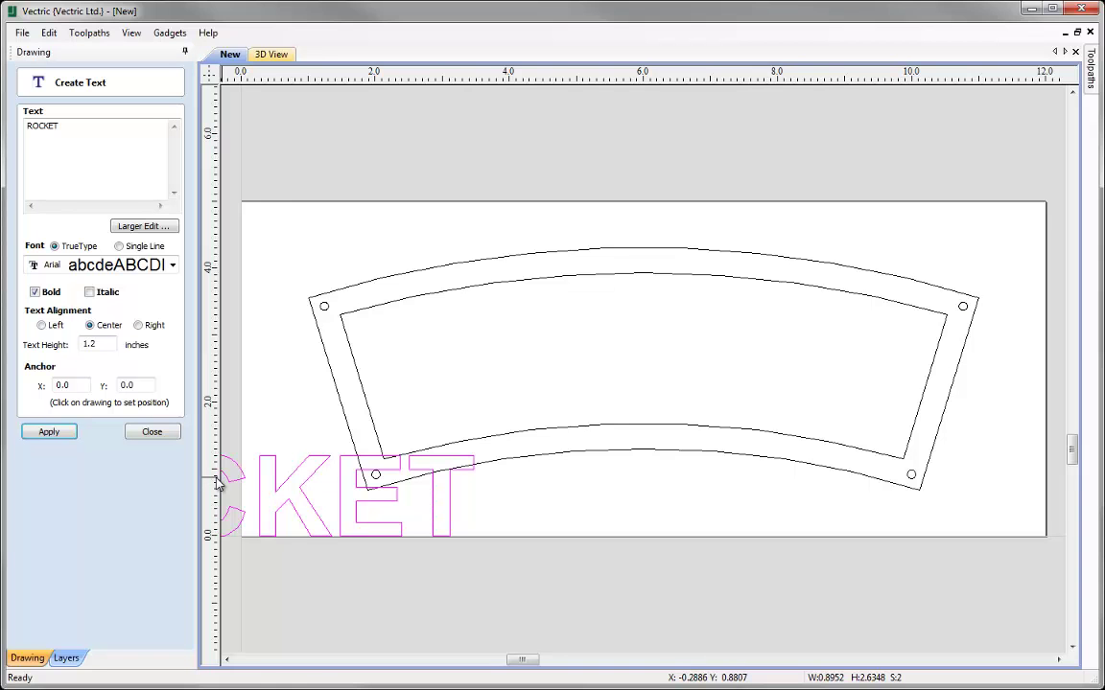
Step: Try anchoring the ROCKET text at X 3.0
{"action": "double_click", "coordinate": [86, 385]}
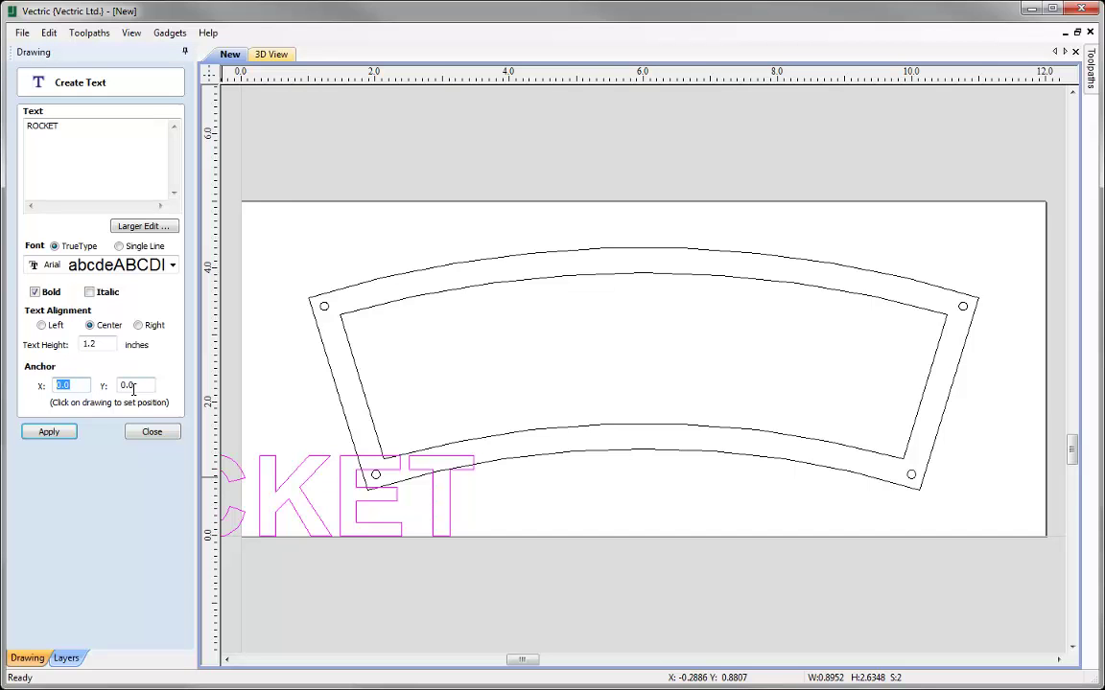
{"action": "type", "text": "3"}
{"action": "left_click", "coordinate": [48, 432]}
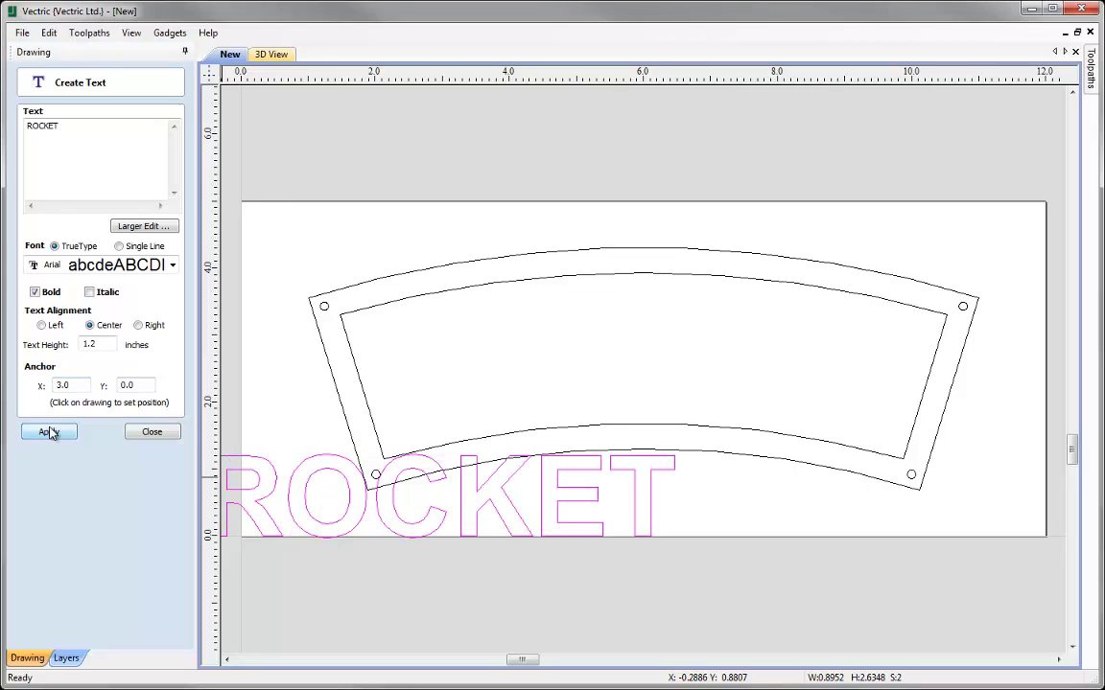
Step: Set the ROCKET text's anchor X to 6.0 and finish creating the text
{"action": "left_click_drag", "start_coordinate": [72, 382], "coordinate": [34, 389]}
{"action": "type", "text": "6"}
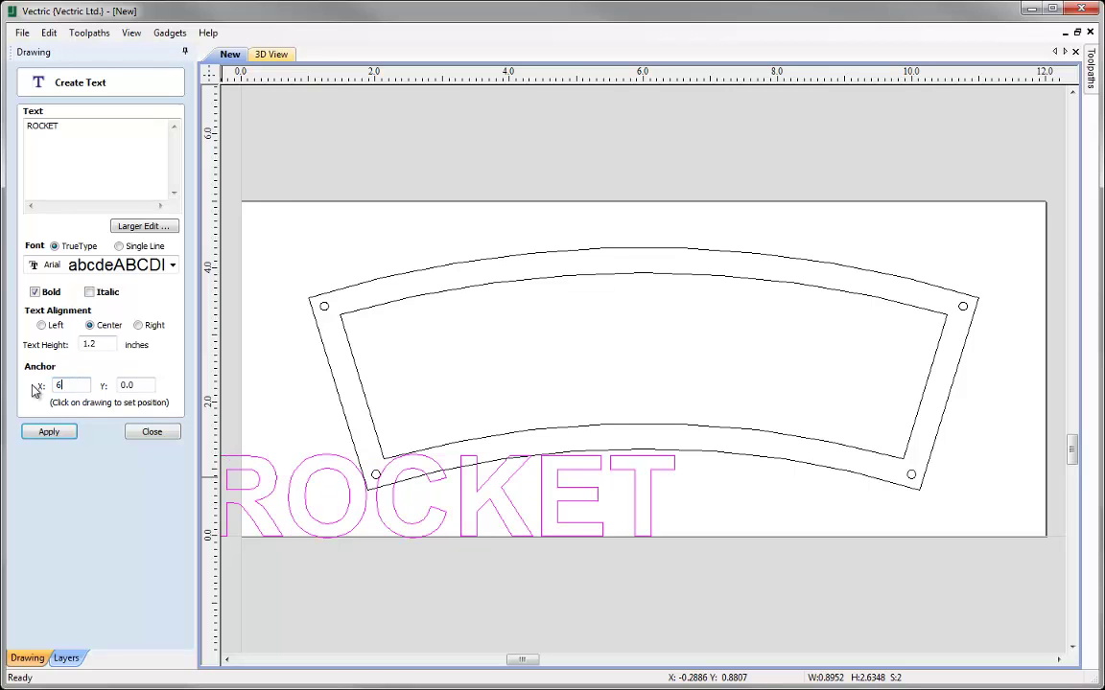
{"action": "left_click", "coordinate": [39, 436]}
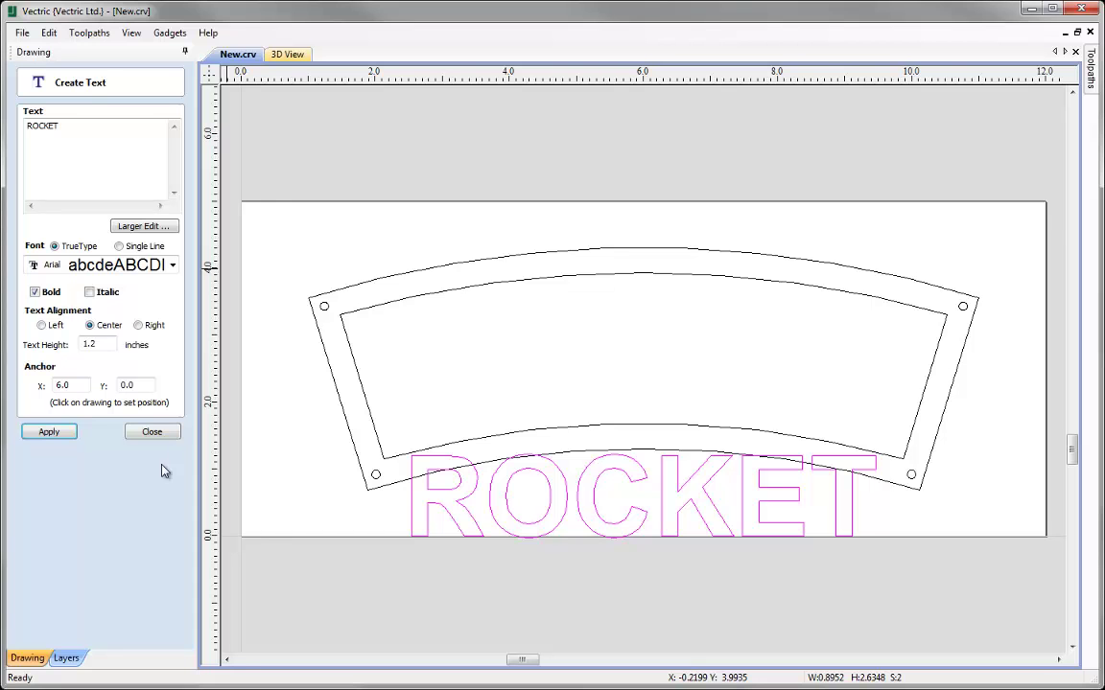
{"action": "left_click", "coordinate": [152, 433]}
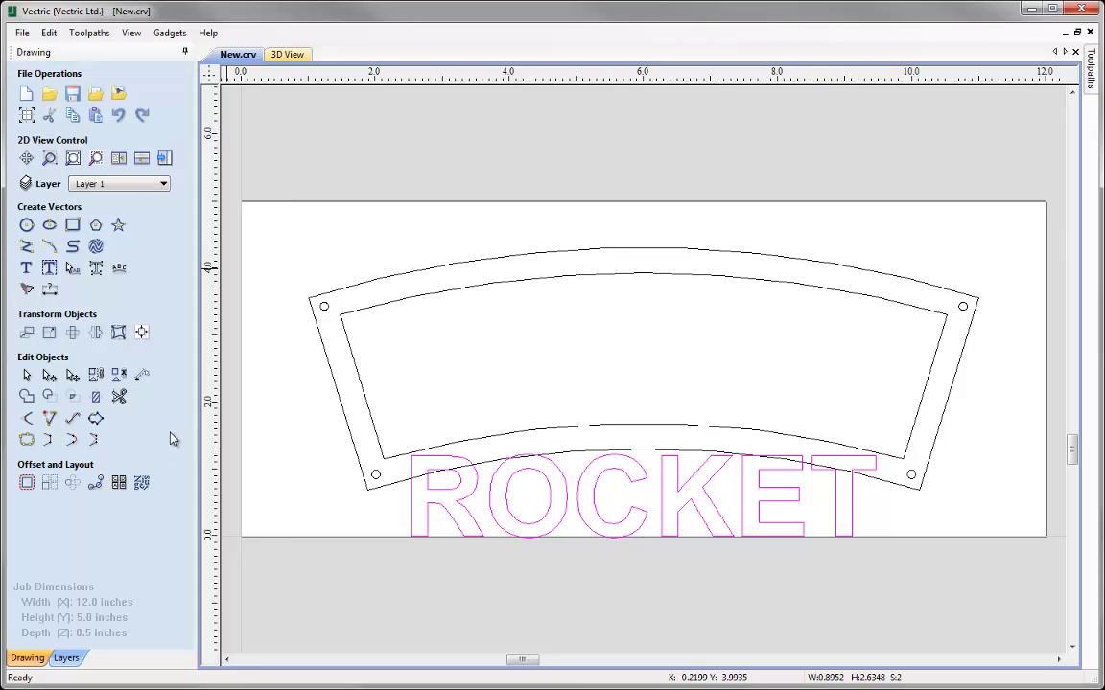
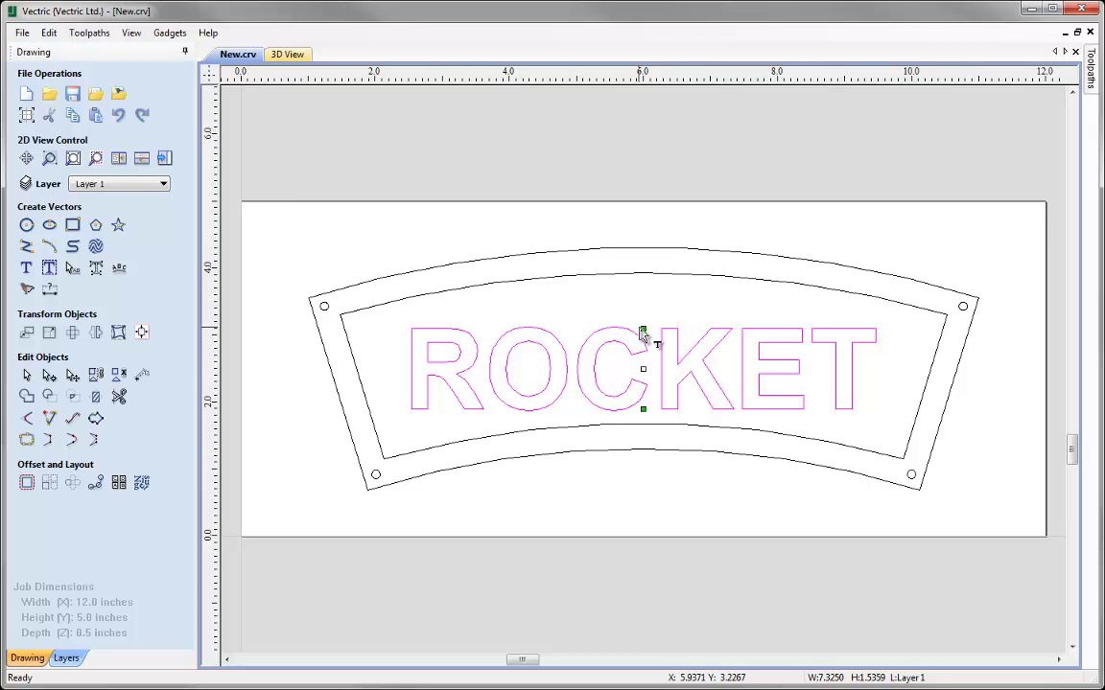
Step: Bend the ROCKET text into an upward arch matching the banner's curve and widen the spacing between its letters by interactive kerning
{"action": "left_click_drag", "start_coordinate": [643, 326], "coordinate": [644, 414]}
{"action": "left_click_drag", "start_coordinate": [644, 320], "coordinate": [642, 298]}
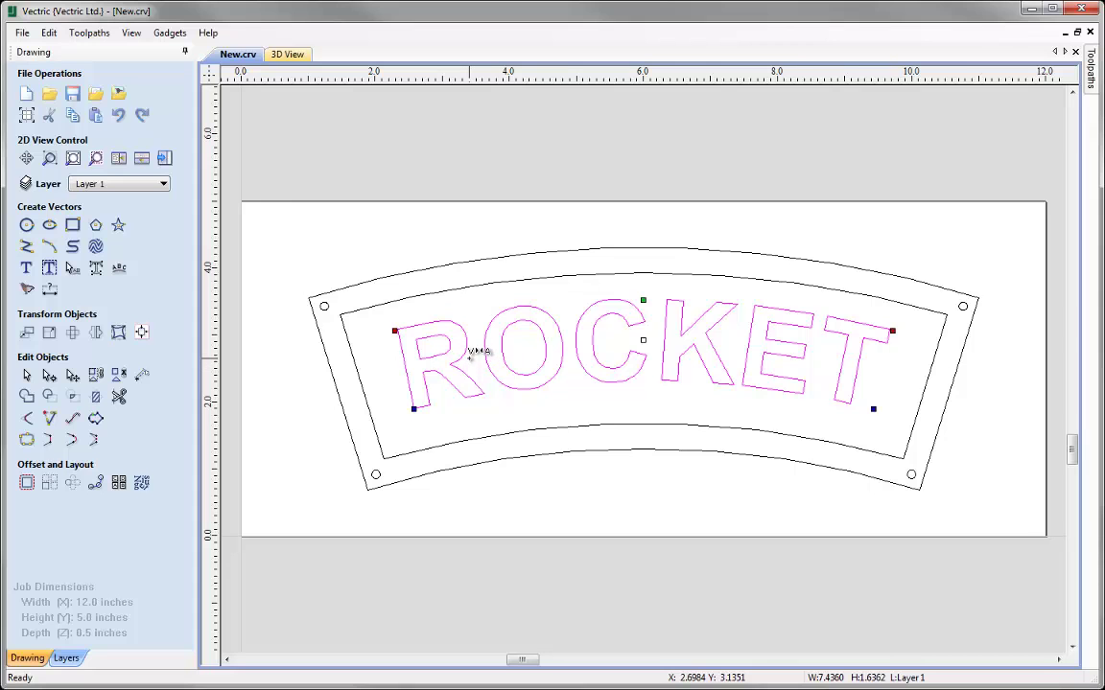
{"action": "left_click_drag", "start_coordinate": [476, 345], "coordinate": [565, 347]}
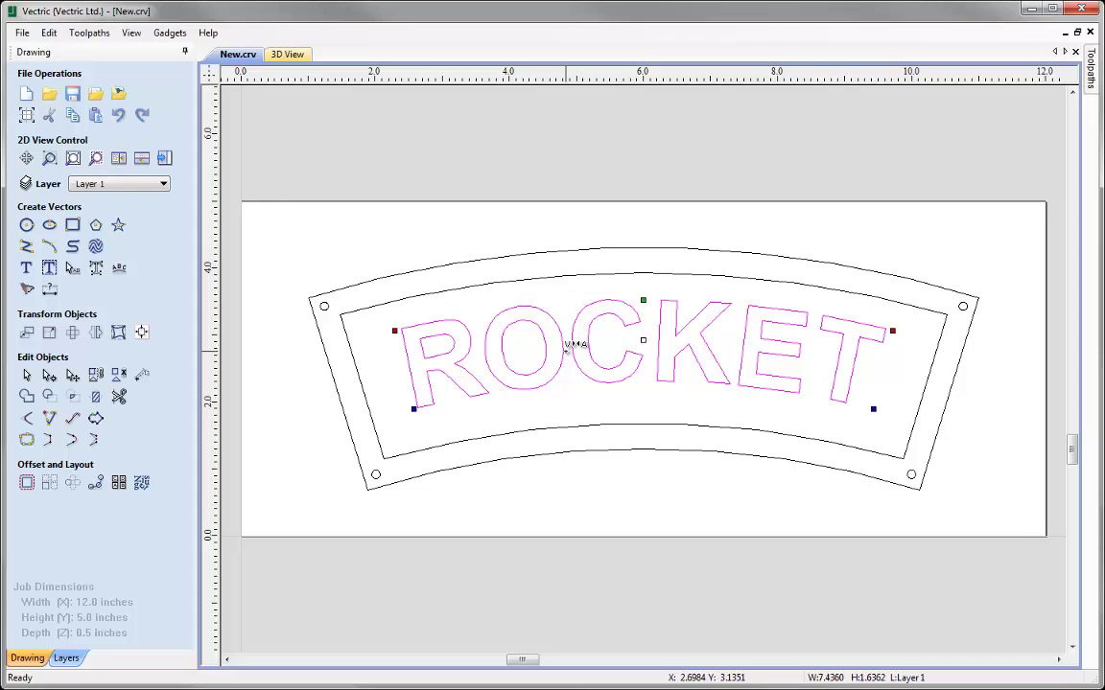
{"action": "left_click_drag", "start_coordinate": [566, 347], "coordinate": [483, 367]}
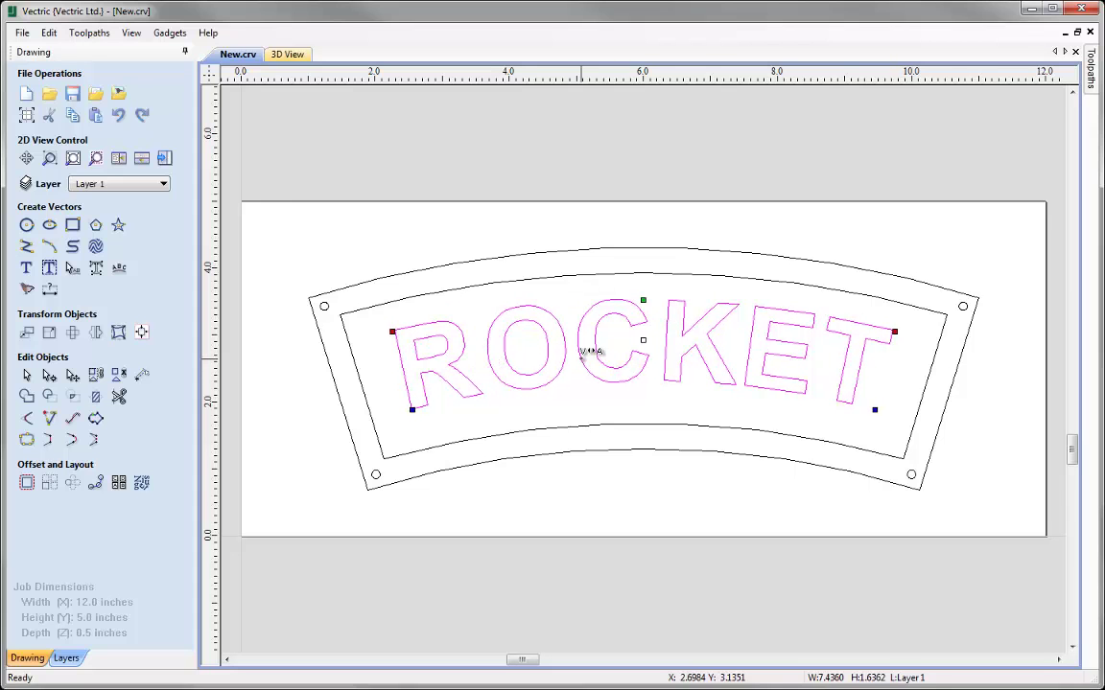
{"action": "left_click_drag", "start_coordinate": [579, 351], "coordinate": [827, 353]}
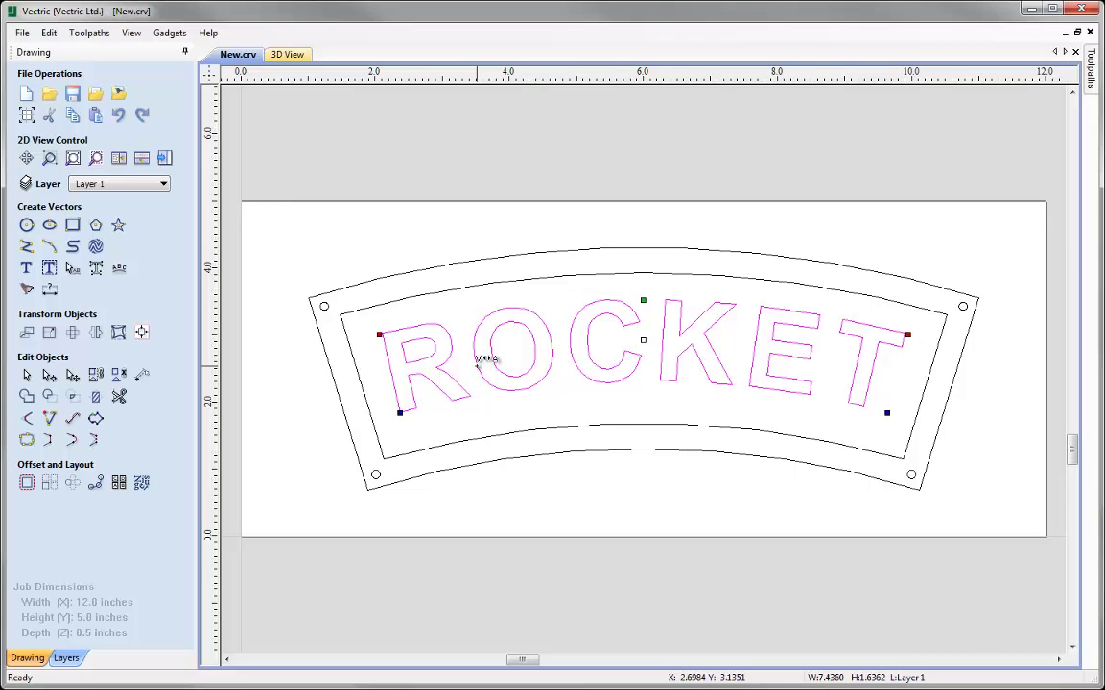
{"action": "left_click", "coordinate": [567, 370]}
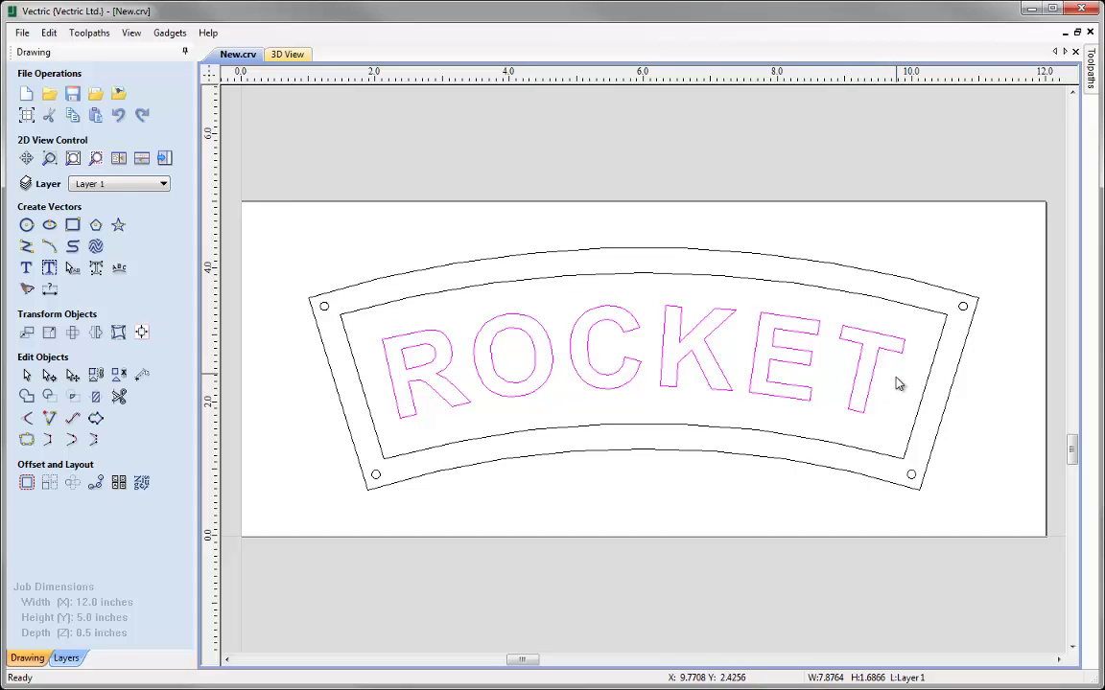
Step: Rotate the arched ROCKET text slightly clockwise around its arc centre to even its position inside the inner border, and deselect it
{"action": "left_click", "coordinate": [71, 270]}
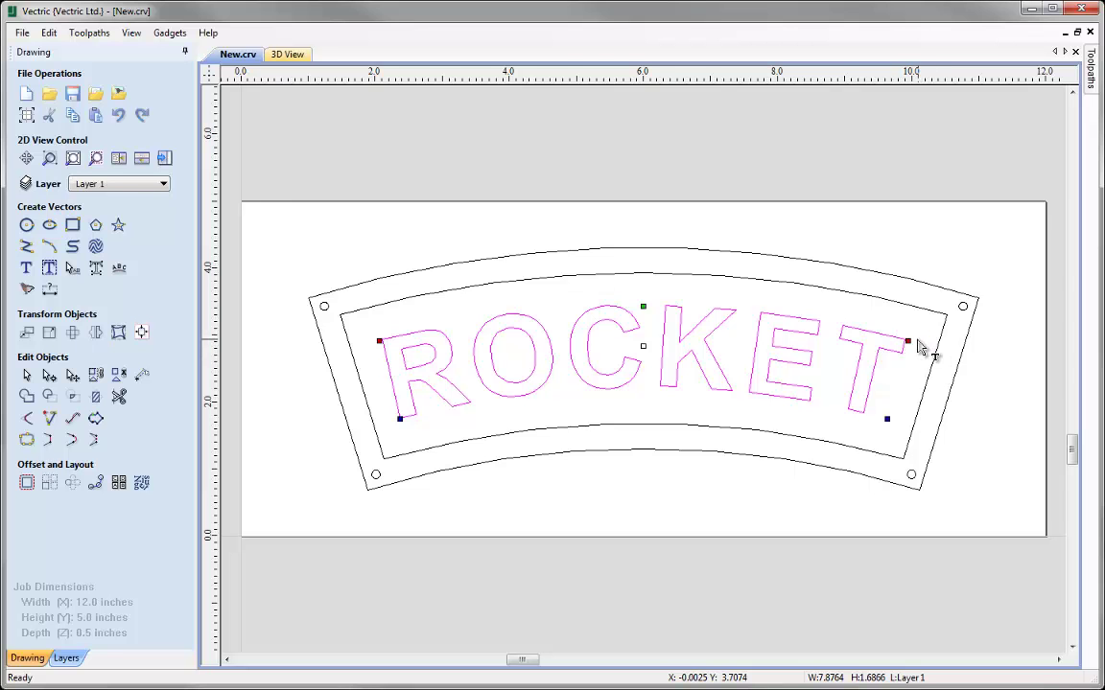
{"action": "mouse_move", "coordinate": [907, 341]}
{"action": "left_mouse_down"}
{"action": "mouse_move", "coordinate": [1006, 372]}
{"action": "mouse_move", "coordinate": [850, 347]}
{"action": "mouse_move", "coordinate": [744, 351]}
{"action": "mouse_move", "coordinate": [909, 358]}
{"action": "left_mouse_up"}
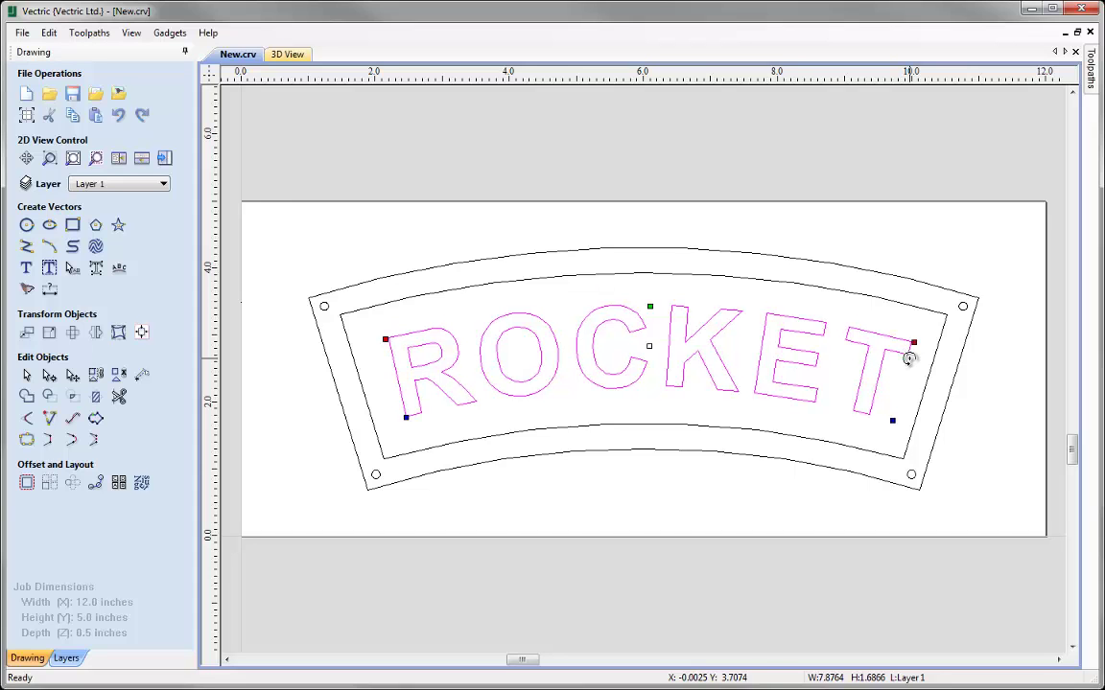
{"action": "left_click_drag", "start_coordinate": [909, 359], "coordinate": [909, 360]}
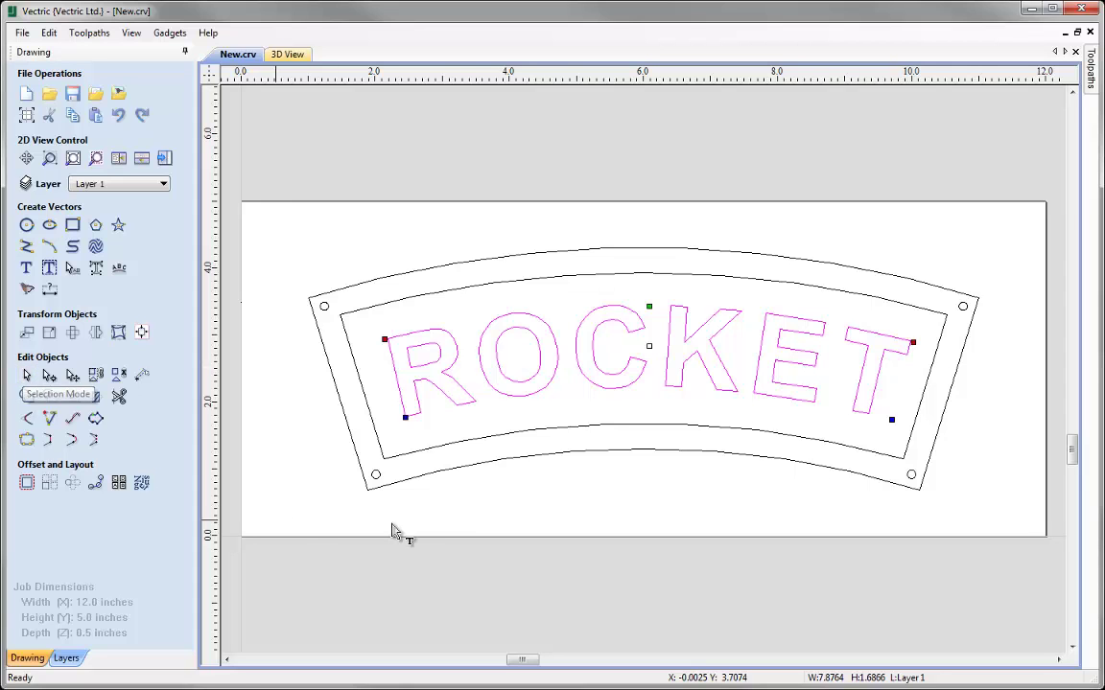
{"action": "left_click", "coordinate": [463, 494]}
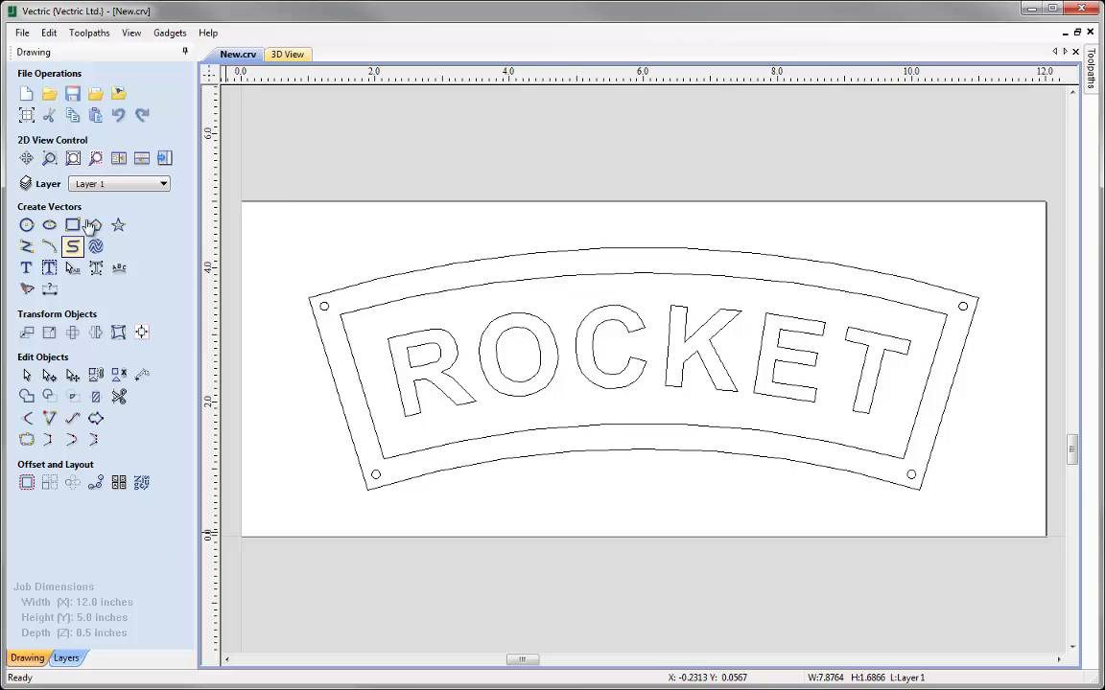
Step: Save the drawing as a VCarve file named Rocket_Nameplate_Vectors in the Rocket_Nameplate_Files folder
{"action": "left_click", "coordinate": [21, 33]}
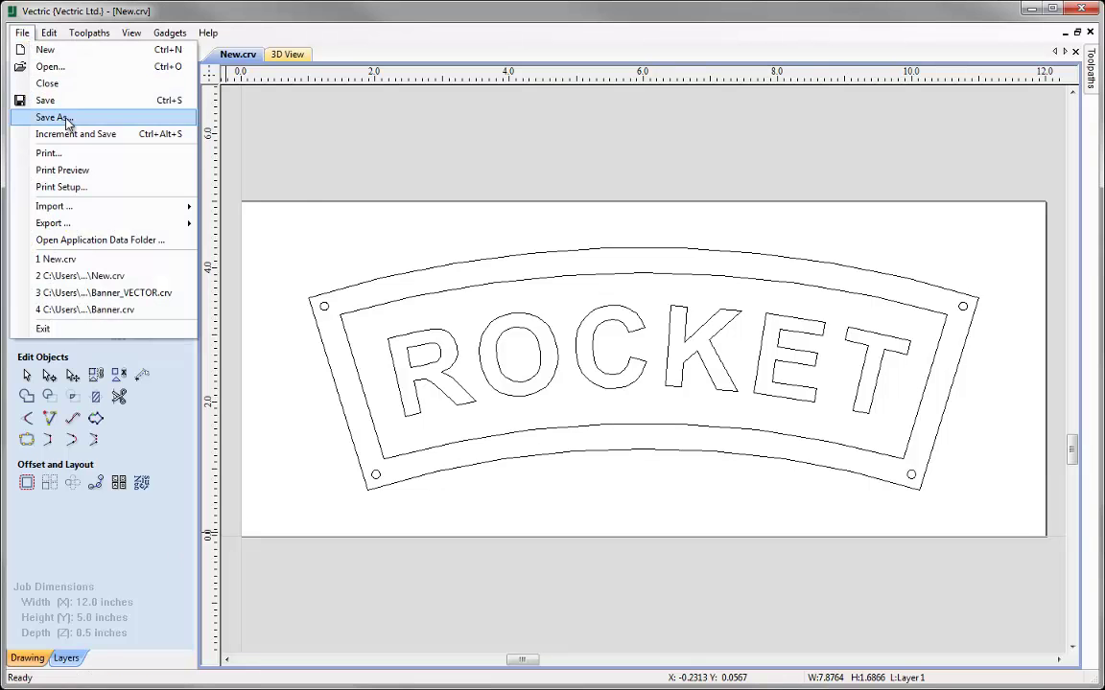
{"action": "left_click", "coordinate": [54, 117]}
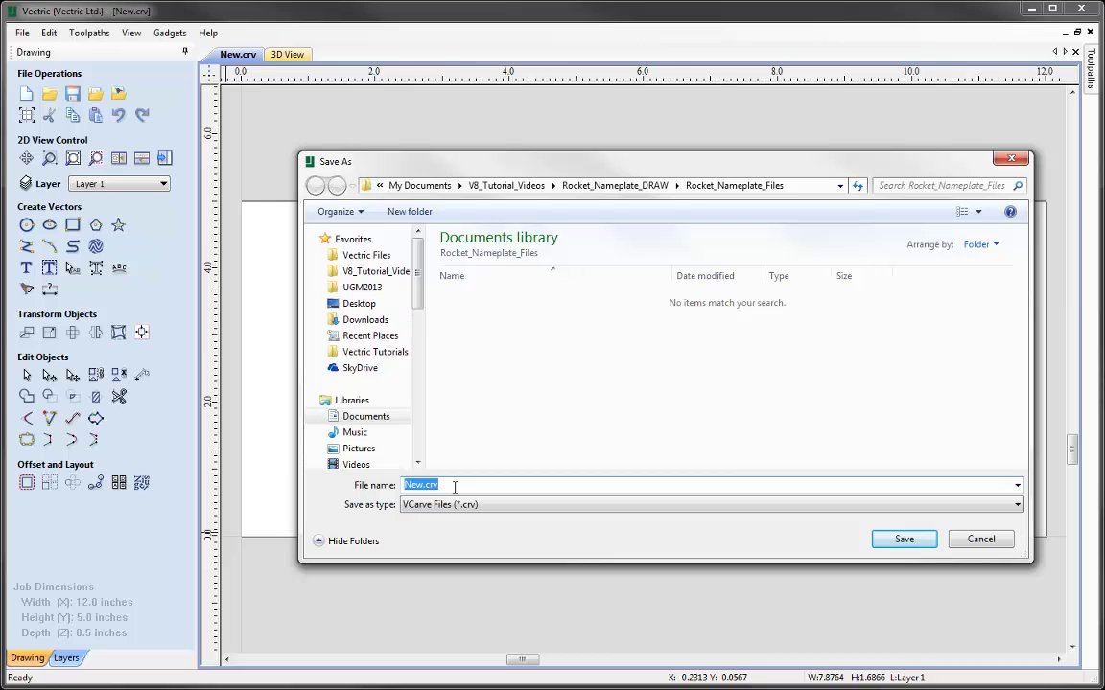
{"action": "type", "text": "Rocket_Nameplate_Vectors"}
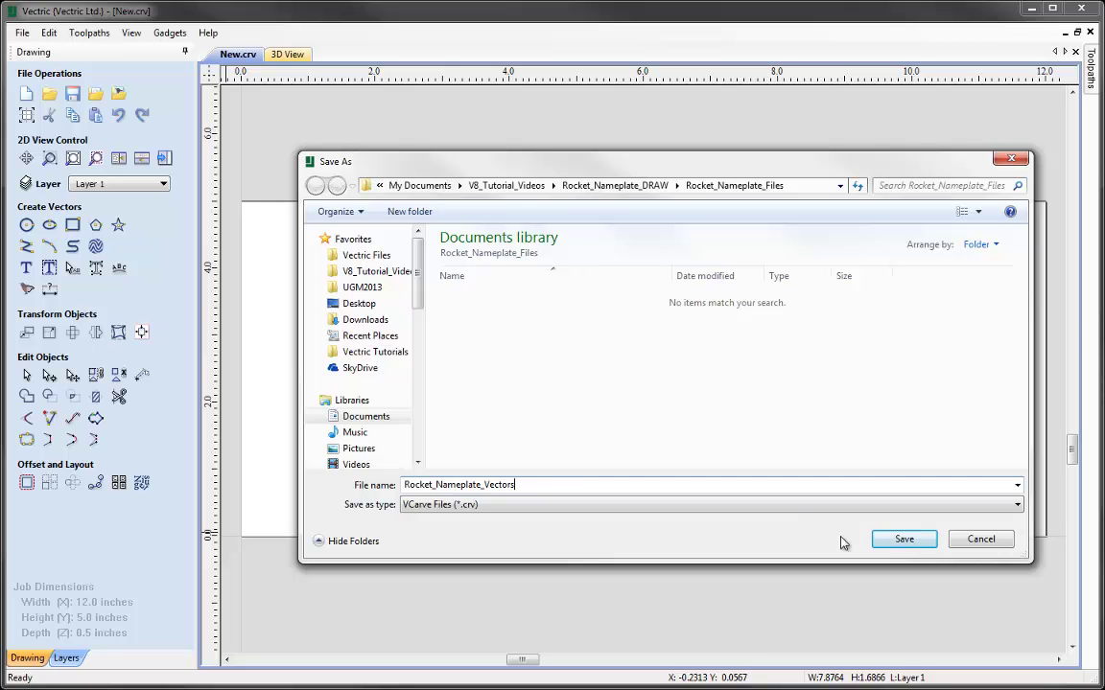
{"action": "left_click", "coordinate": [898, 540]}
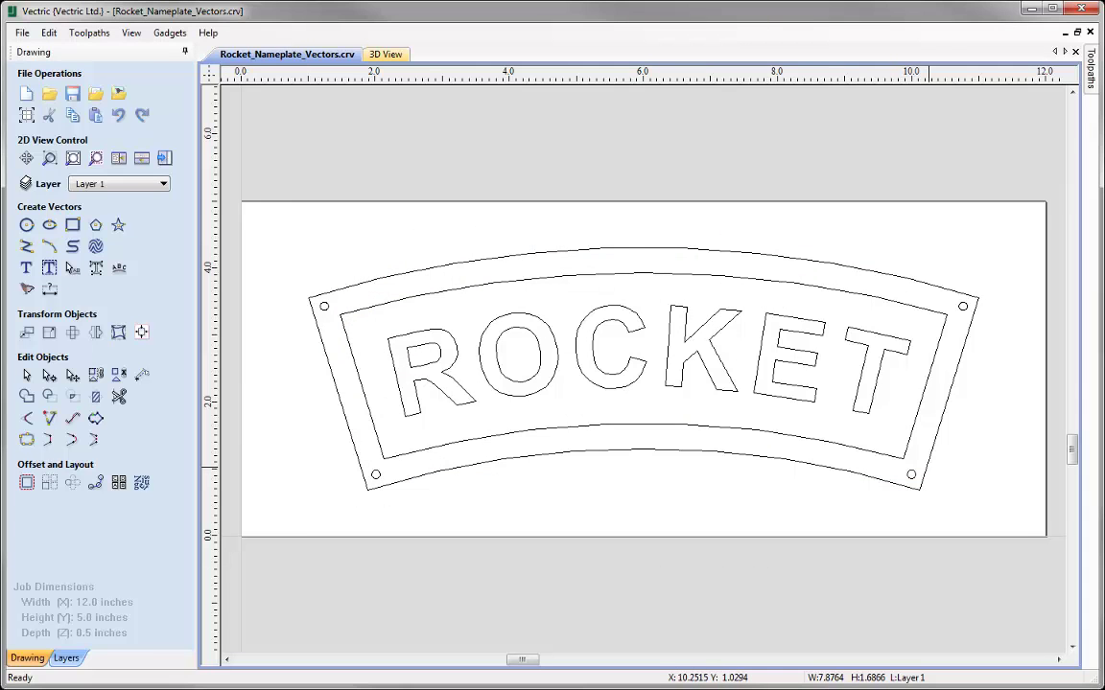